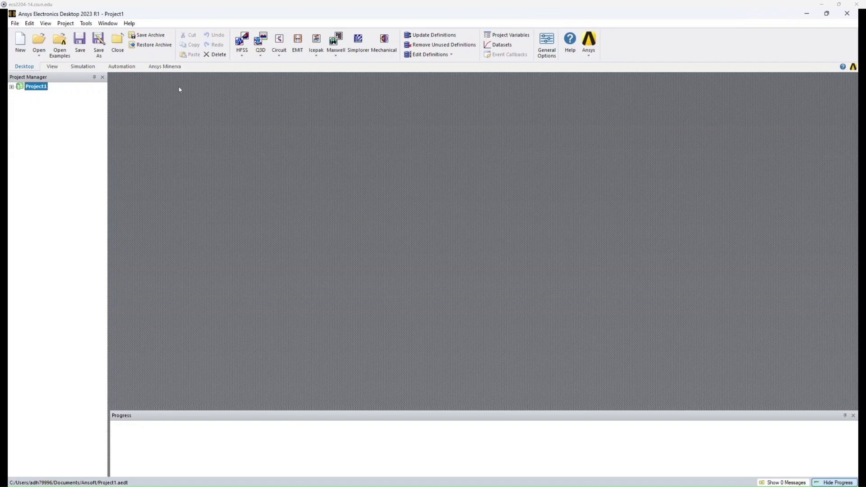
click(14, 24)
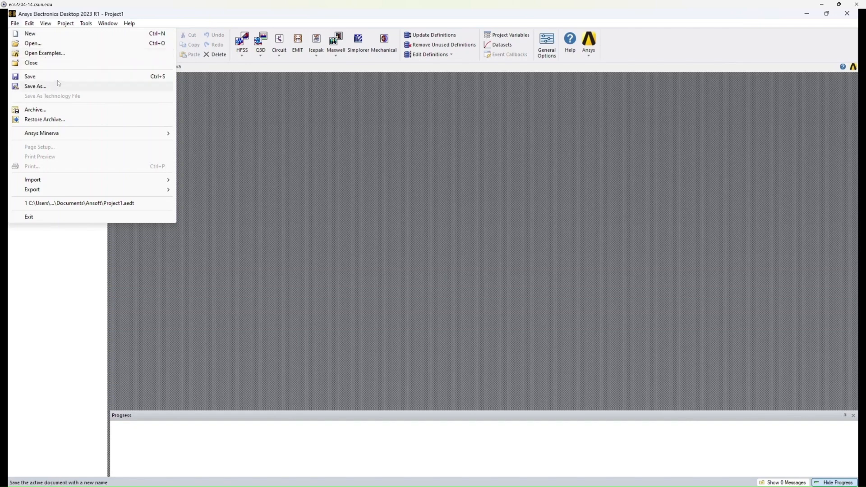
mouse_move(88, 183)
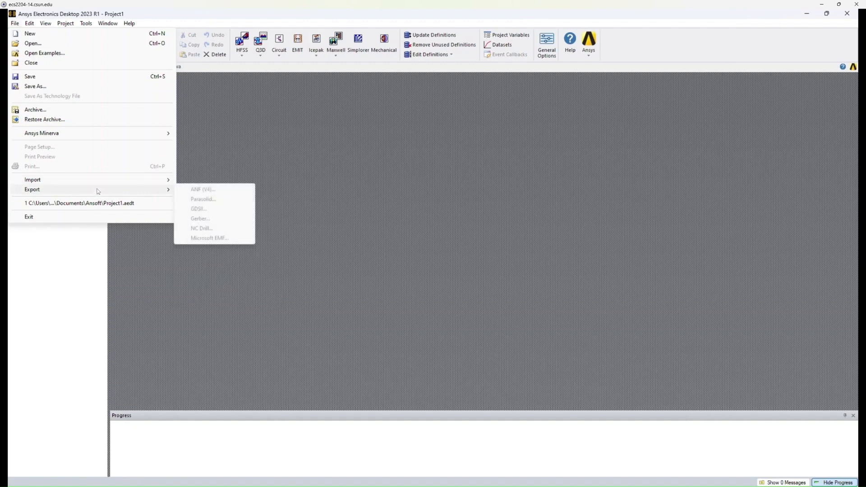
mouse_move(46, 25)
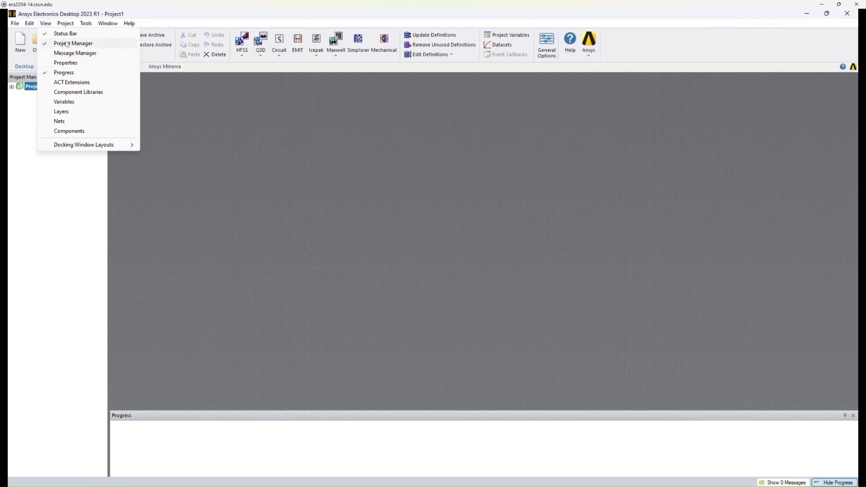
click(27, 113)
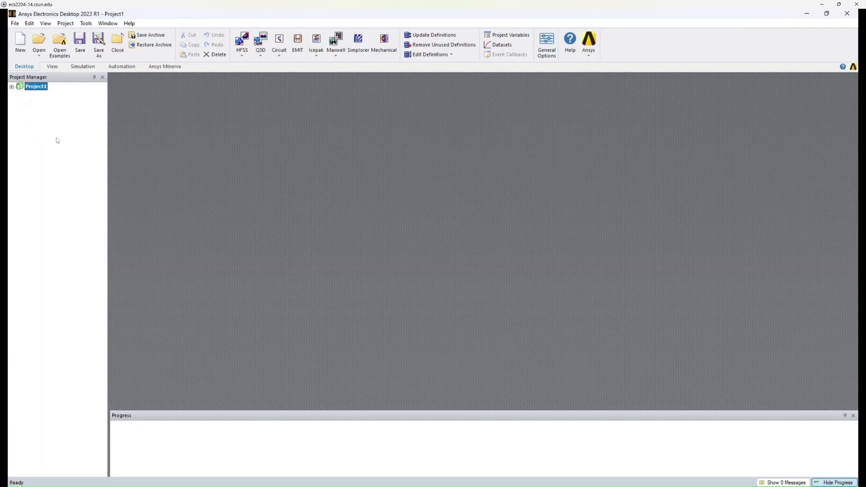
Show the Properties window and hide the Progress window.
click(46, 23)
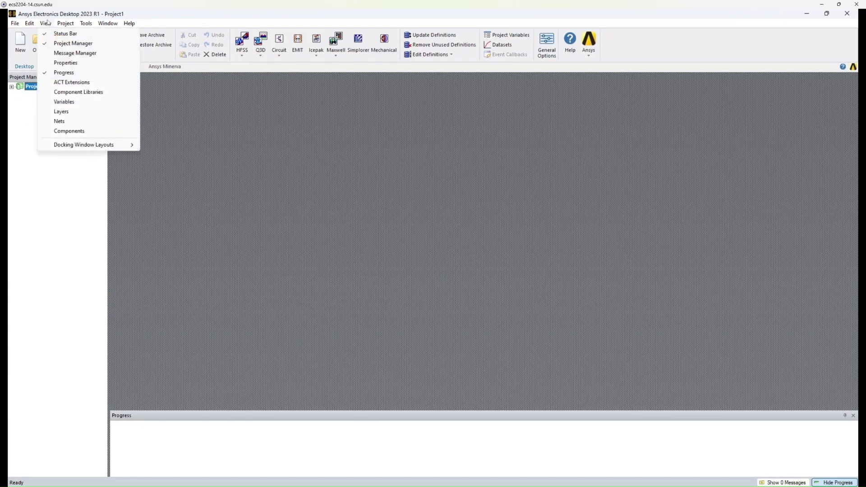
click(72, 63)
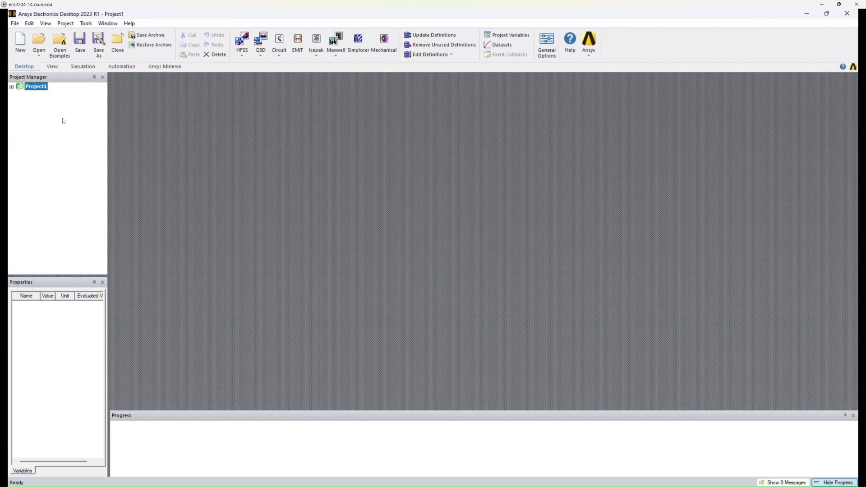
click(45, 23)
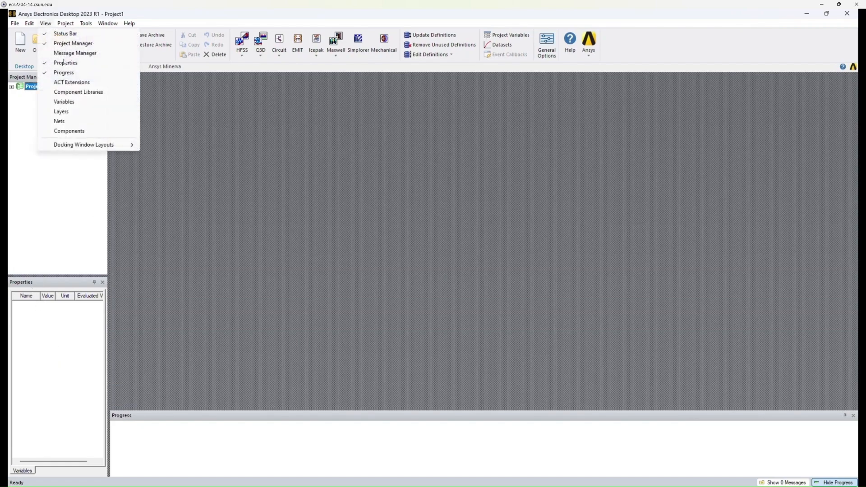
click(69, 75)
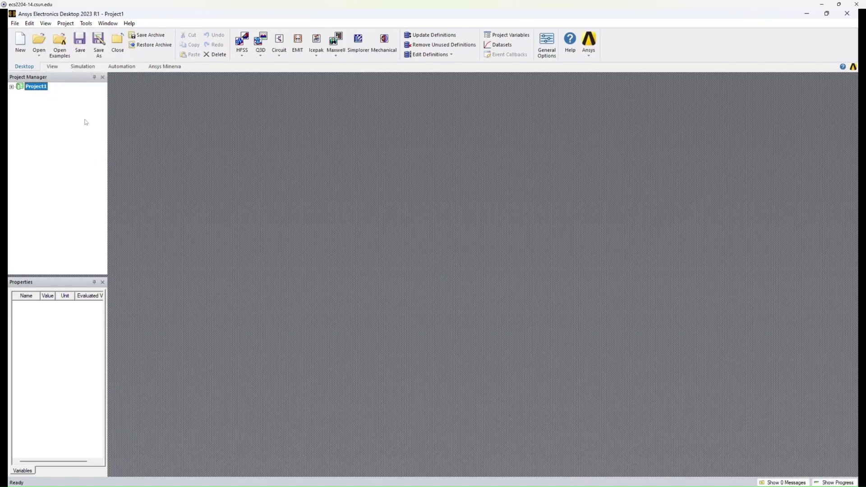
click(67, 24)
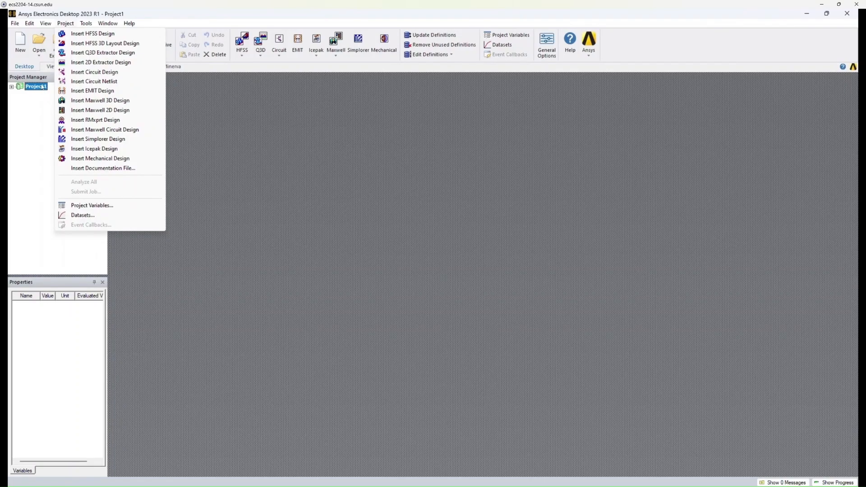
click(127, 23)
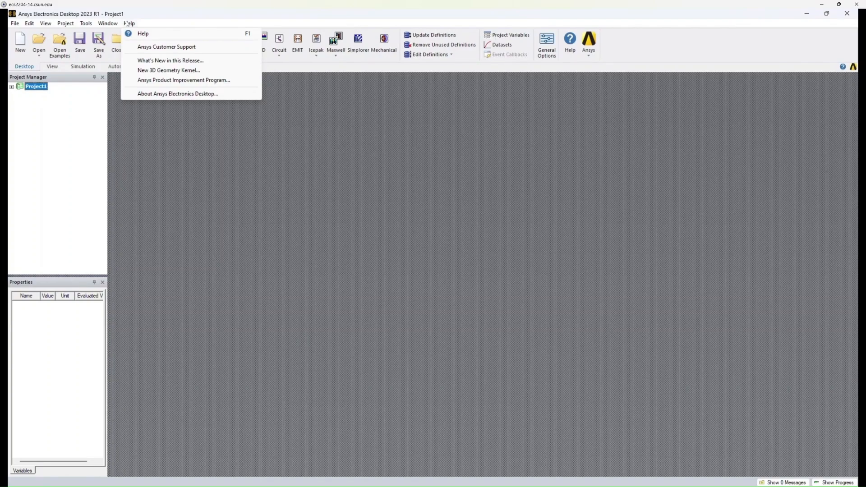
click(149, 23)
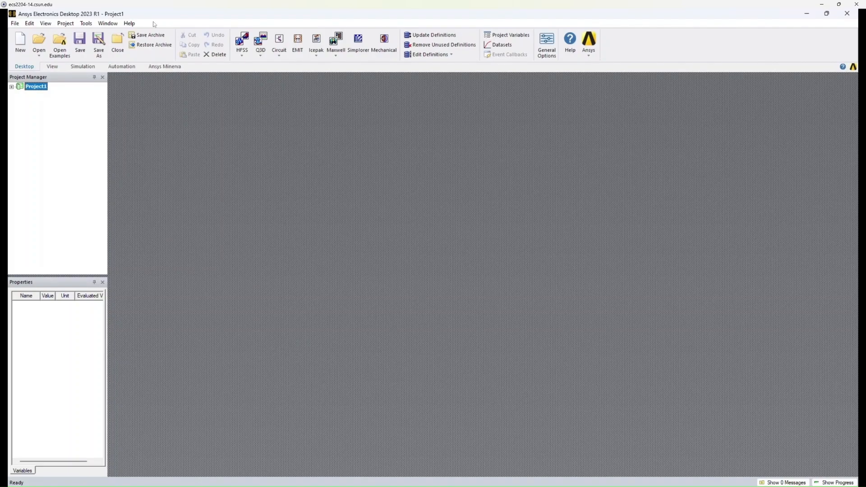
click(11, 86)
click(21, 95)
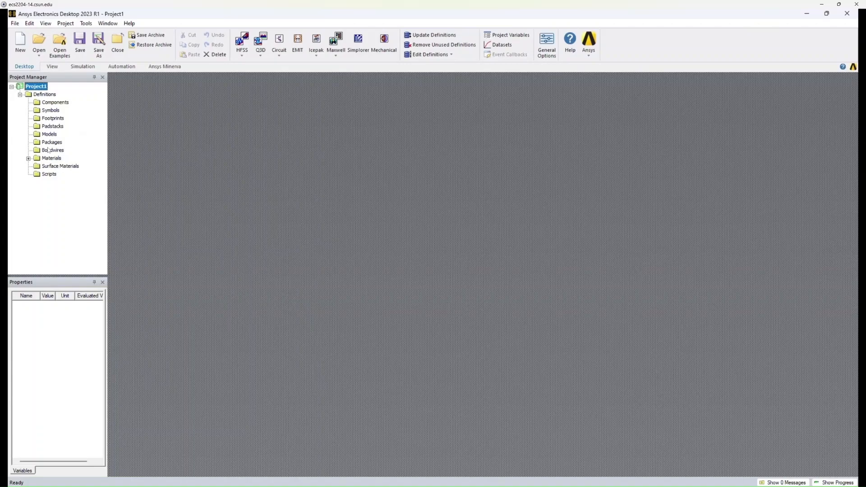
click(20, 95)
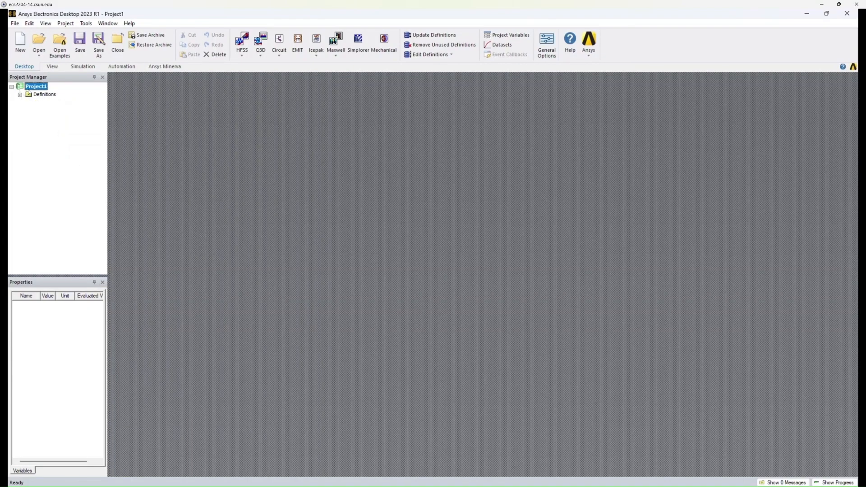
Insert an HFSS design into Project1.
right_click(37, 88)
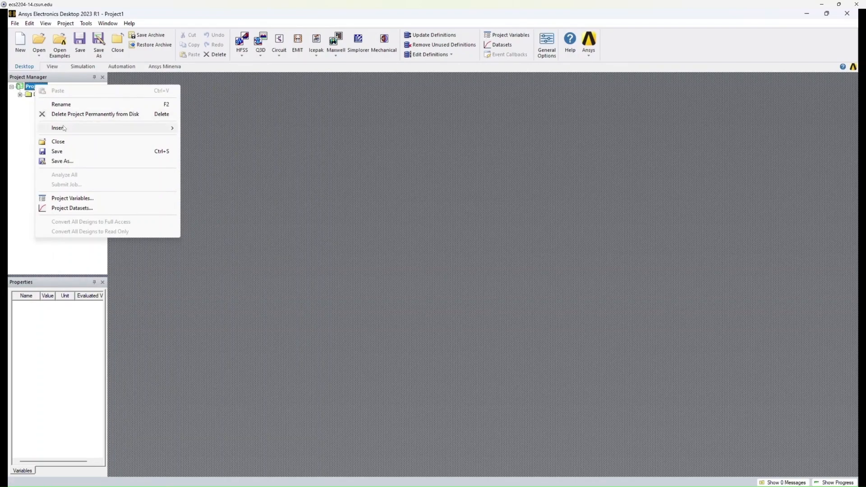
mouse_move(65, 128)
mouse_move(144, 129)
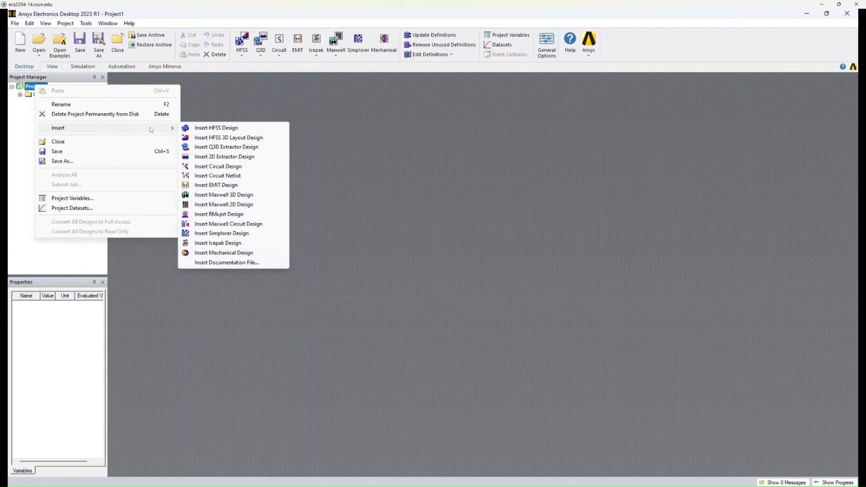
click(223, 129)
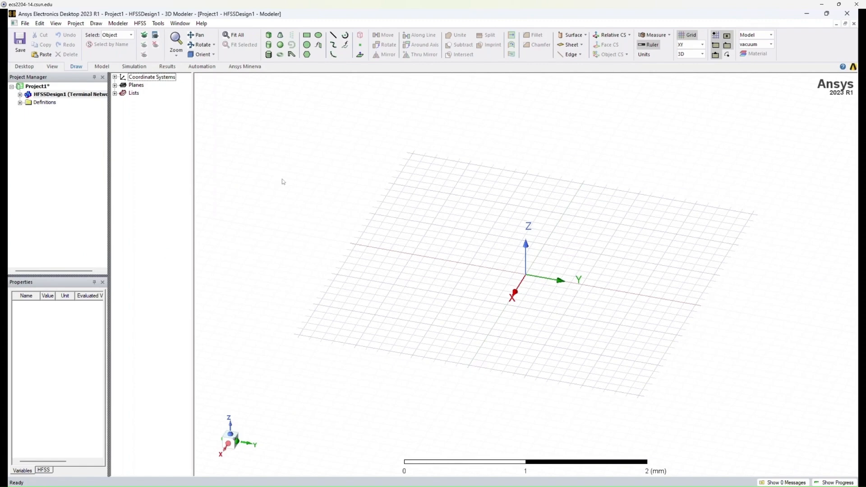
Rename the new HFSS design as First Design and save the project.
click(20, 95)
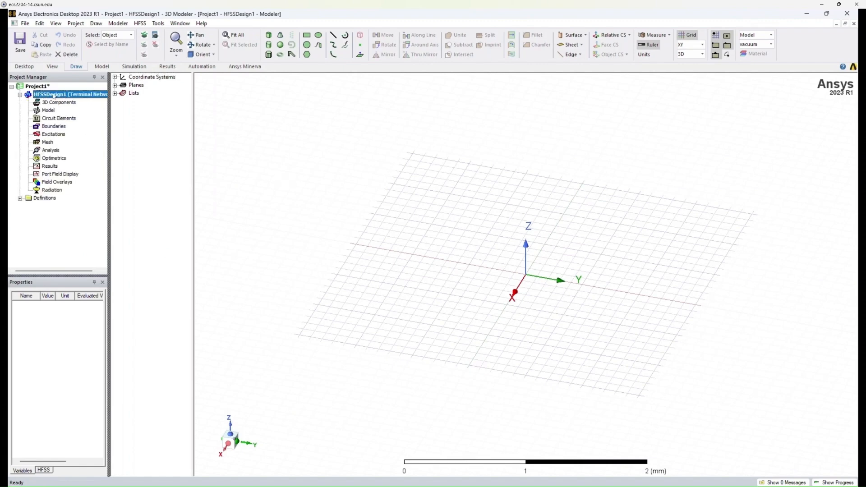
right_click(54, 96)
click(86, 127)
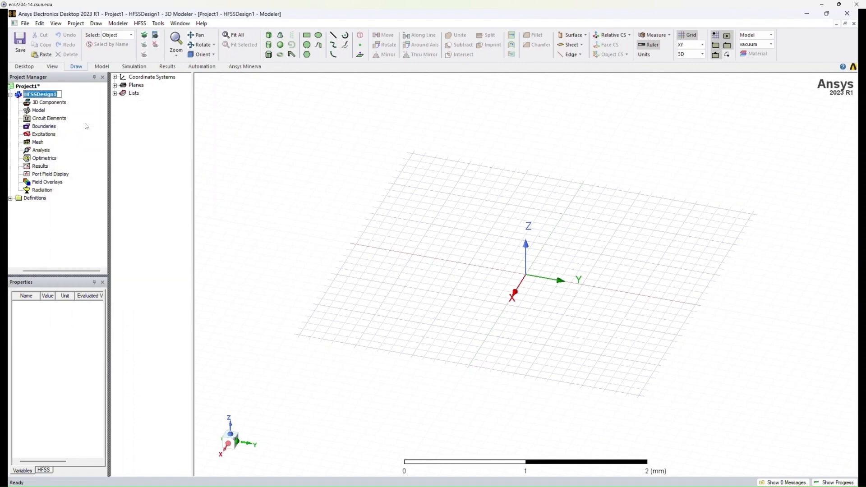
text(First Design)
key(Return)
drag(75, 273, 65, 271)
click(45, 86)
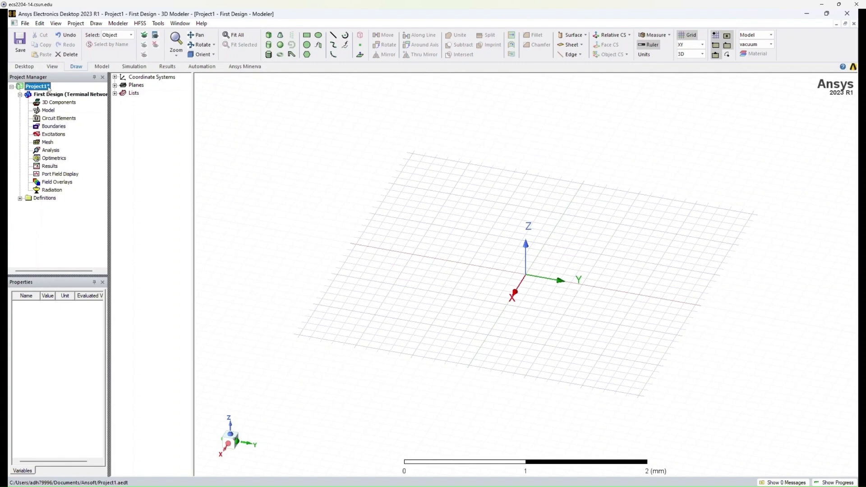
key(ctrl+s)
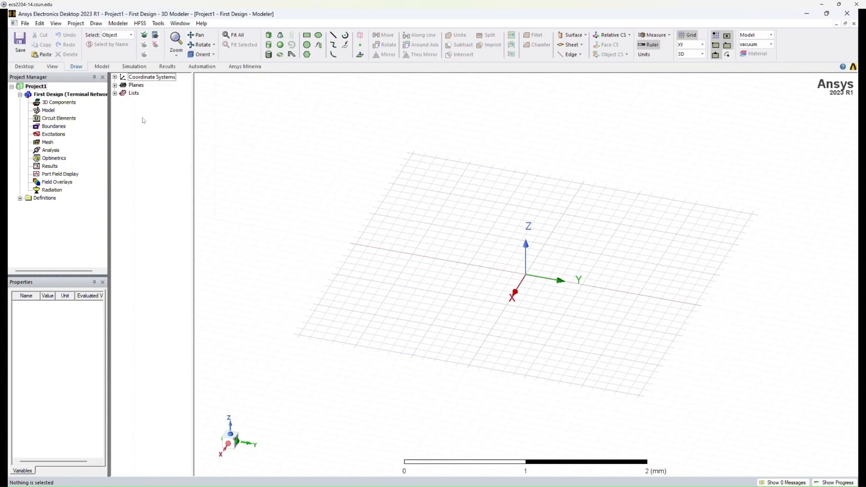
Expand the Lists, Planes and Coordinate Systems nodes of the model tree to examine their contents.
click(115, 94)
click(115, 85)
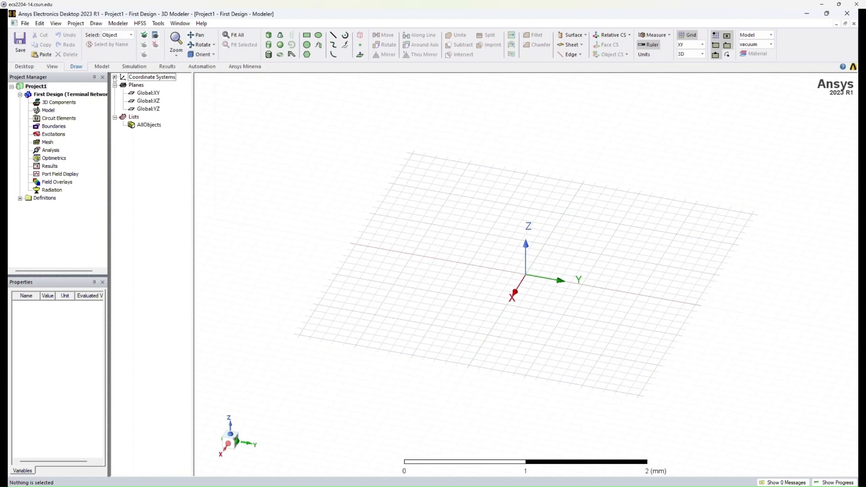
click(115, 77)
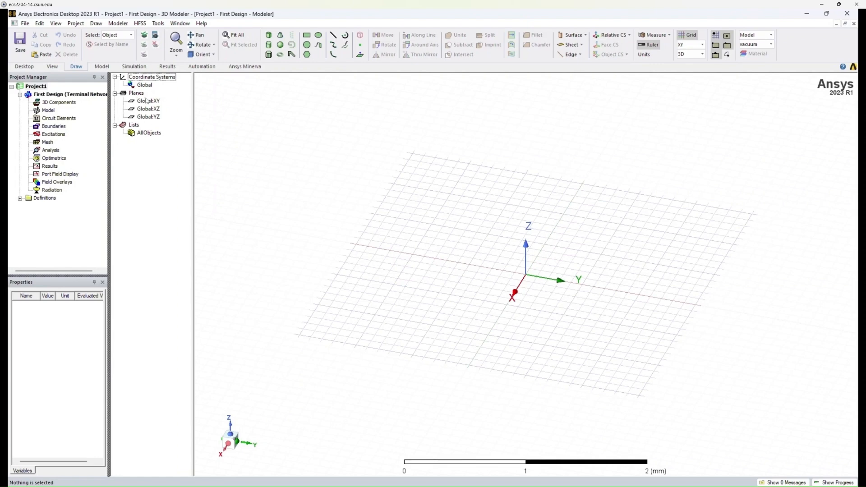
Look through the design's Excitations, Analysis and Results entries in the project tree.
click(72, 94)
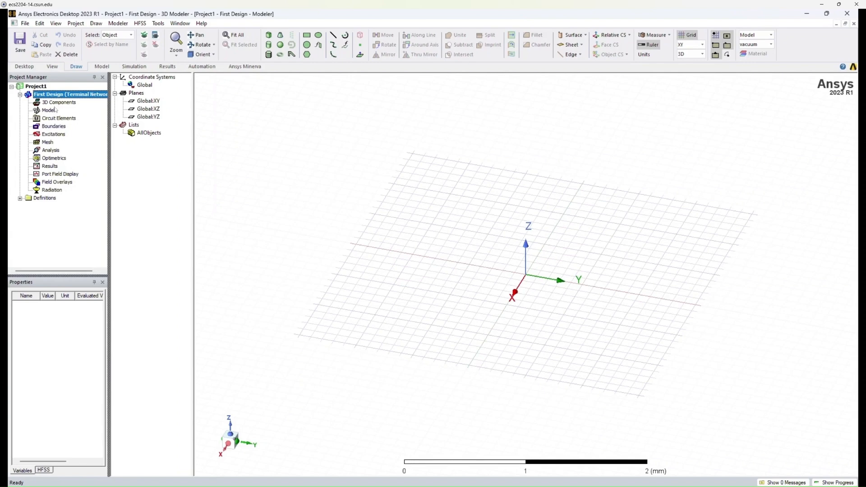
click(54, 135)
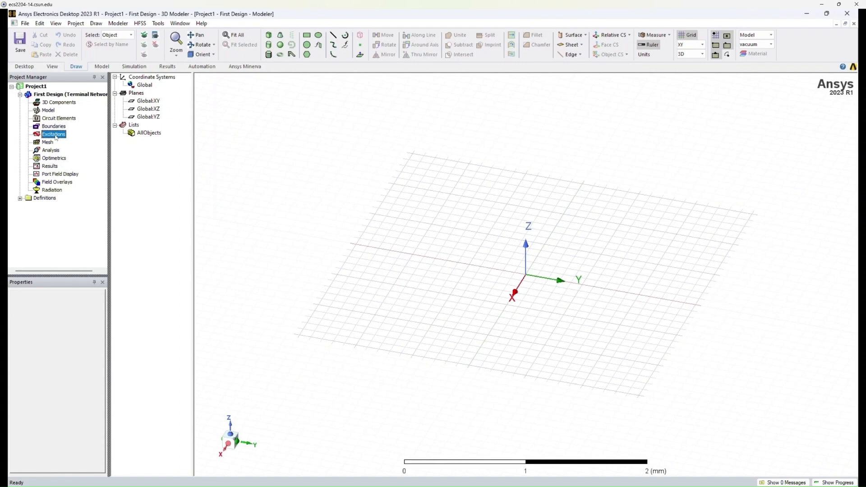
click(53, 153)
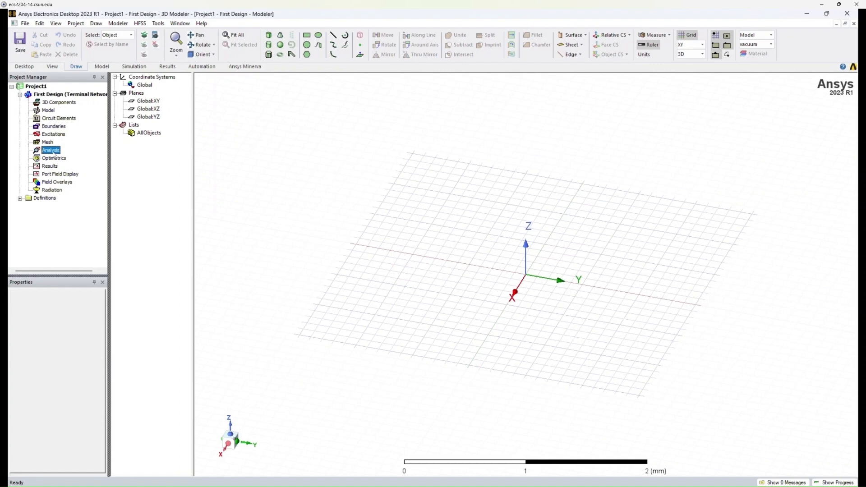
click(48, 167)
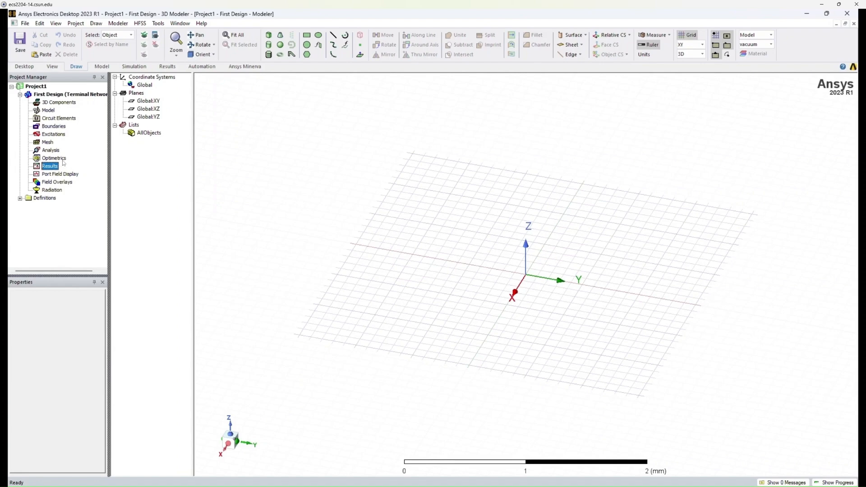
click(658, 263)
Draw a box from the origin with a base of about 0.9 by 0.9 mm and a height slightly smaller than its sides.
mouse_move(514, 276)
alt+mouse_down()
mouse_move(513, 306)
mouse_move(525, 264)
alt+mouse_up()
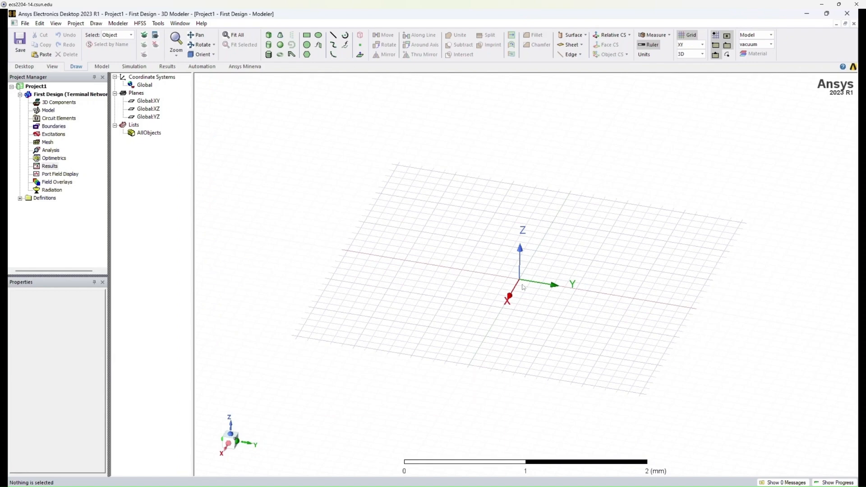
middle_drag(442, 306, 576, 222)
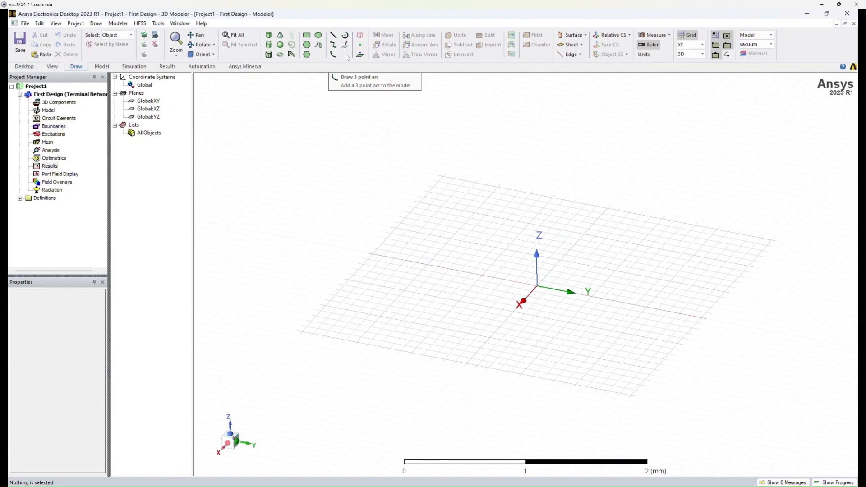
click(269, 36)
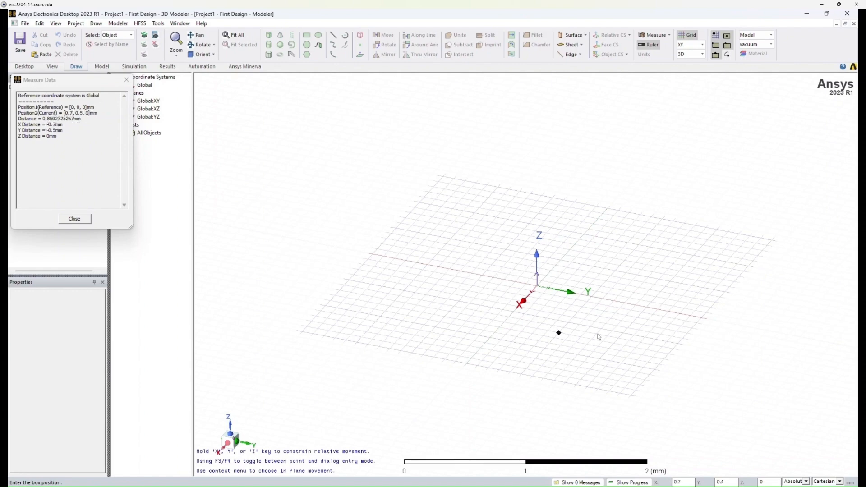
click(537, 288)
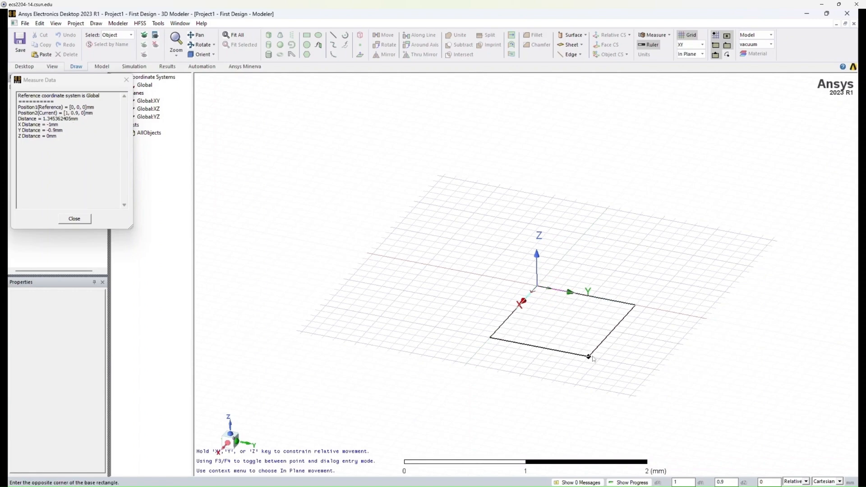
click(593, 351)
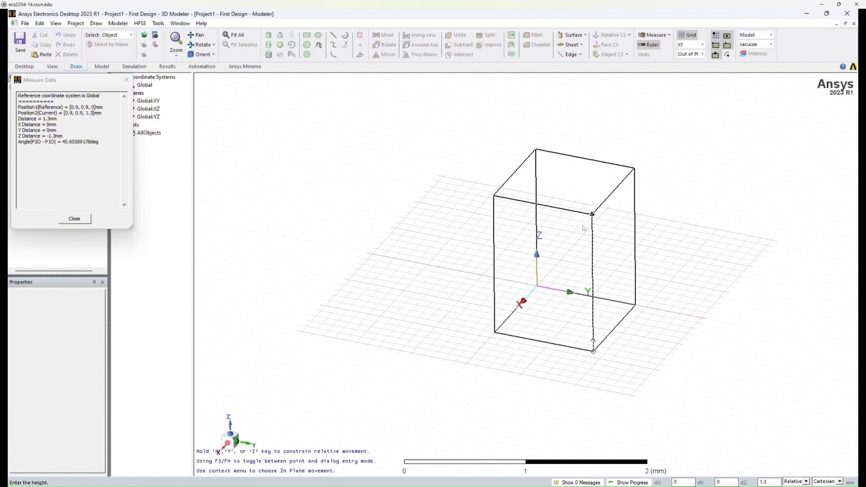
click(592, 274)
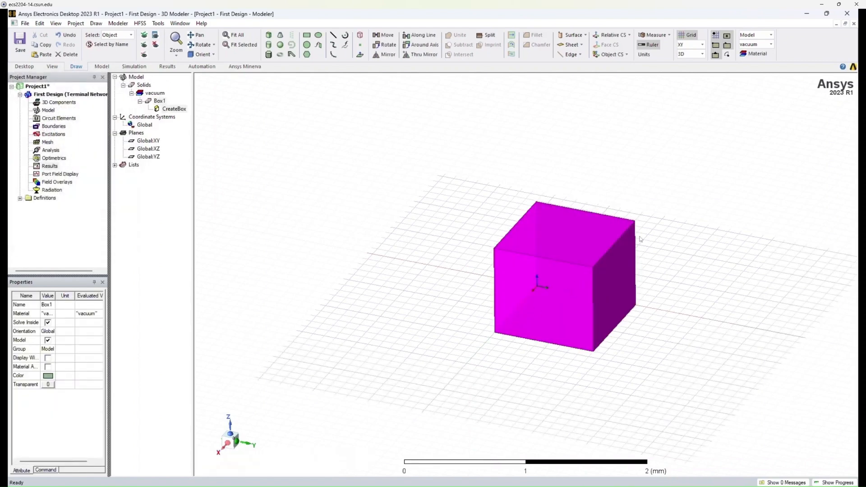
click(687, 240)
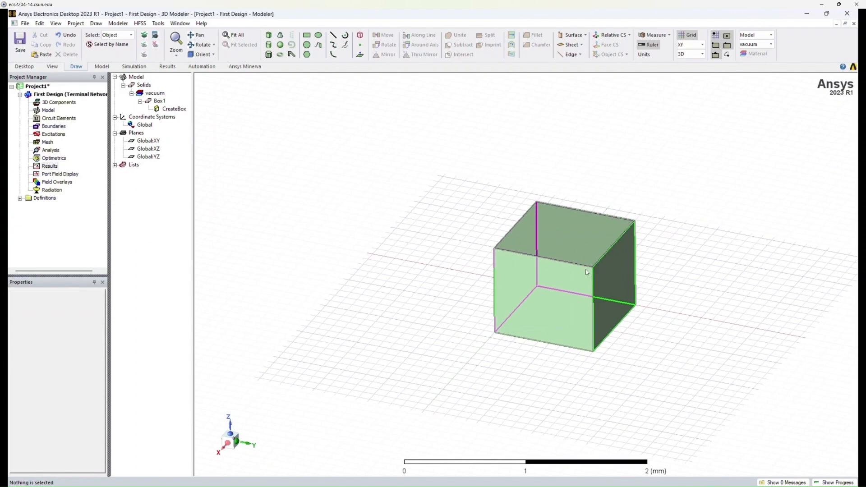
Select the box and inspect it close up.
click(571, 274)
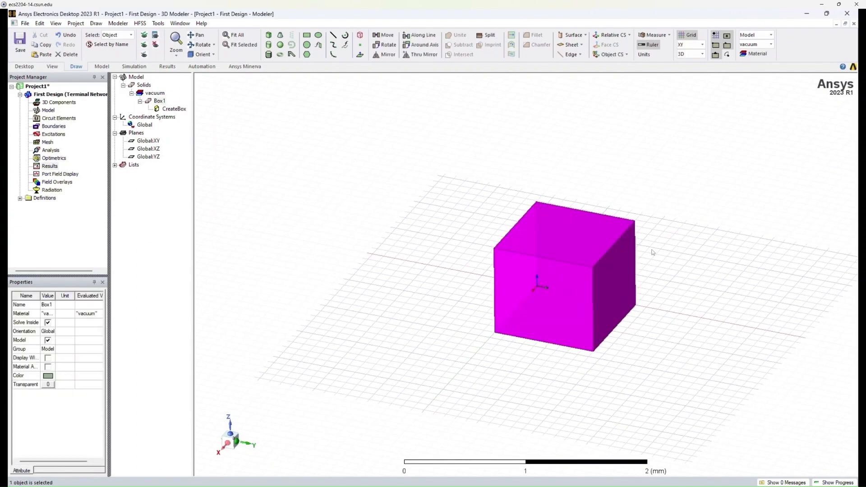
scroll(579, 292, up, 1)
scroll(579, 291, up, 2)
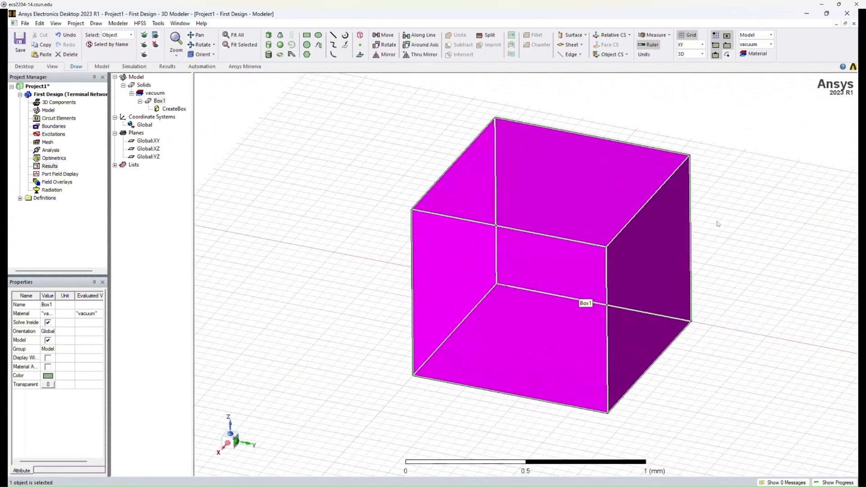
Select the box and widen the Name and Value columns of its properties so the entries are readable.
click(750, 123)
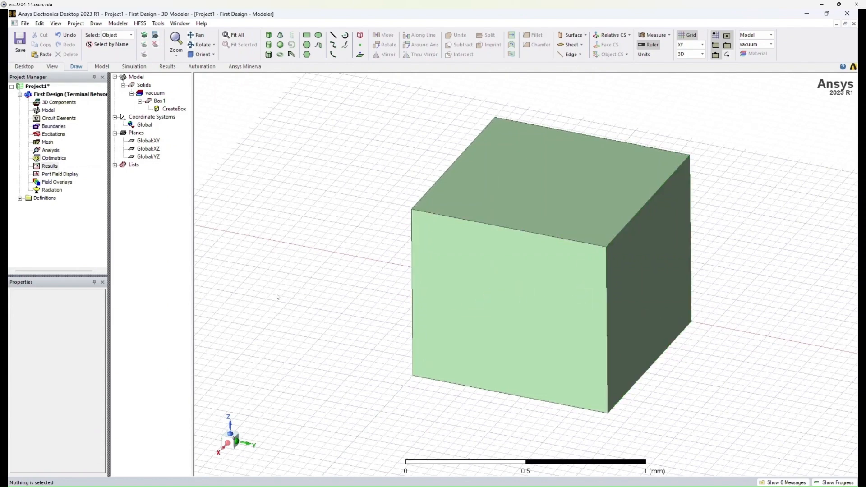
click(456, 256)
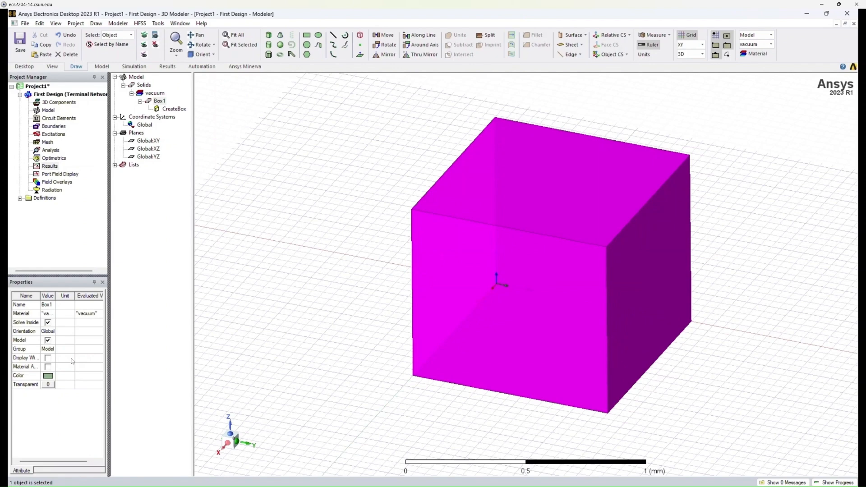
drag(55, 296, 75, 295)
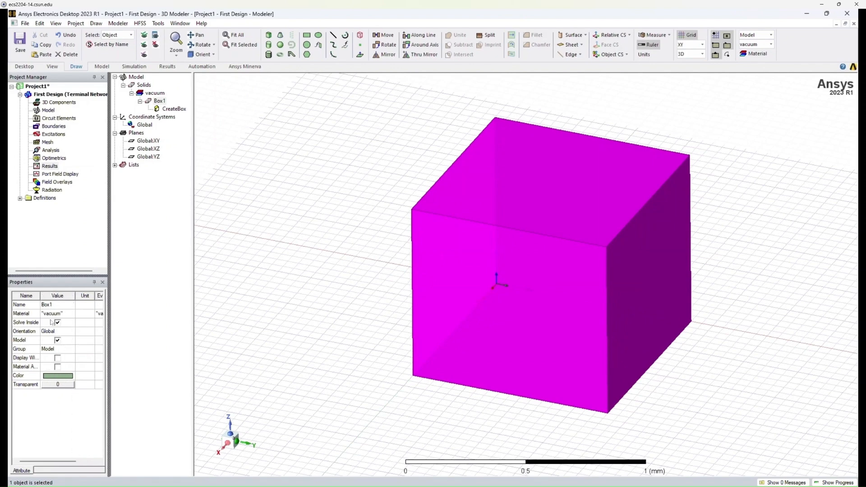
drag(41, 296, 54, 299)
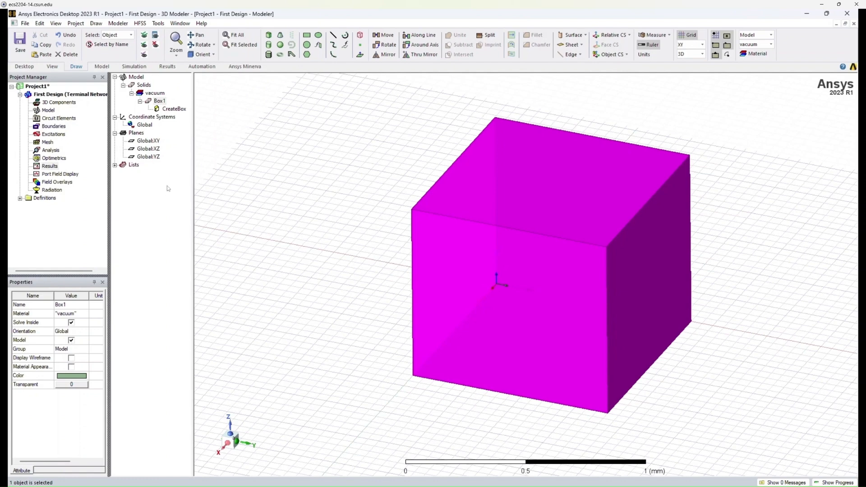
Draw a rectangle sheet in the XY plane beside the box, starting at about (-1, -1.35, 0) mm.
click(137, 78)
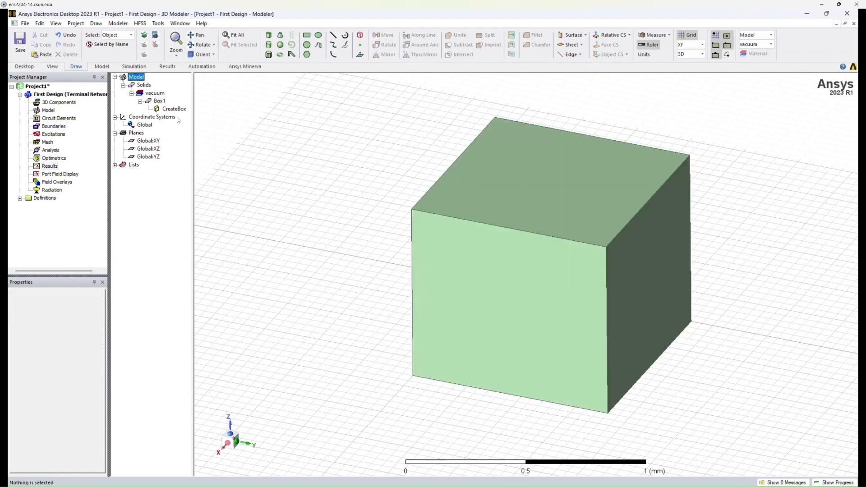
click(142, 86)
click(306, 35)
click(293, 130)
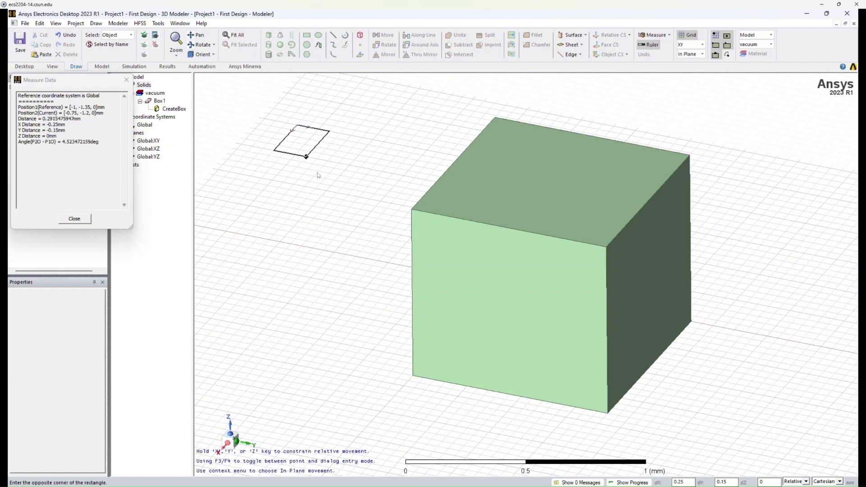
click(365, 221)
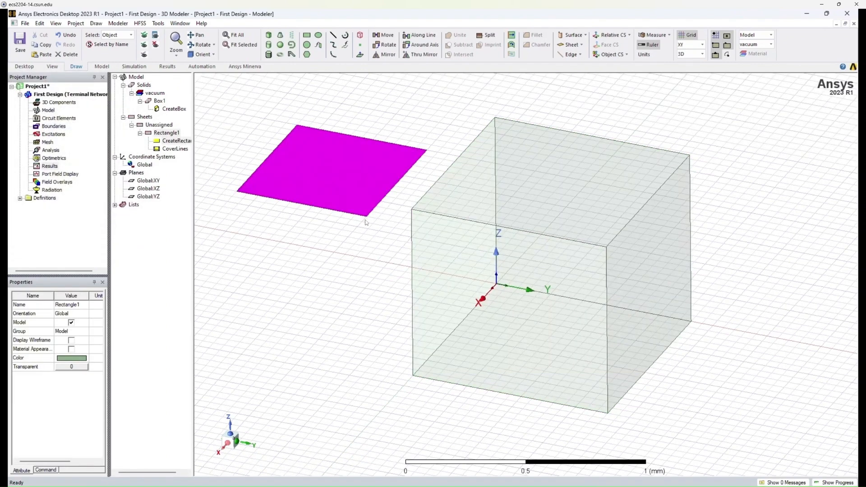
Turn off the Model property of the rectangle sheet to make it a non-model object.
click(140, 117)
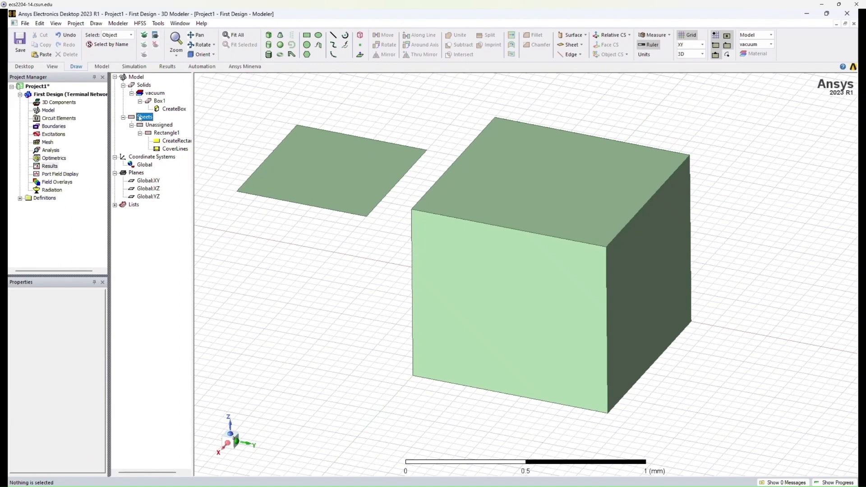
click(137, 78)
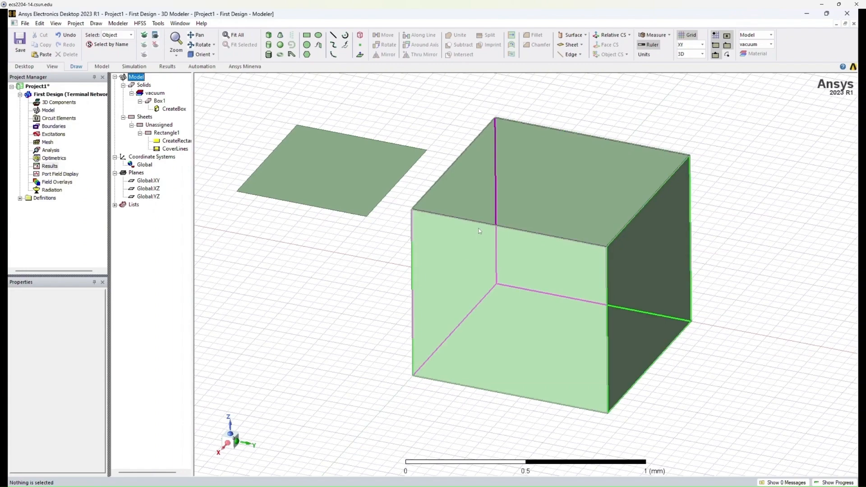
click(343, 196)
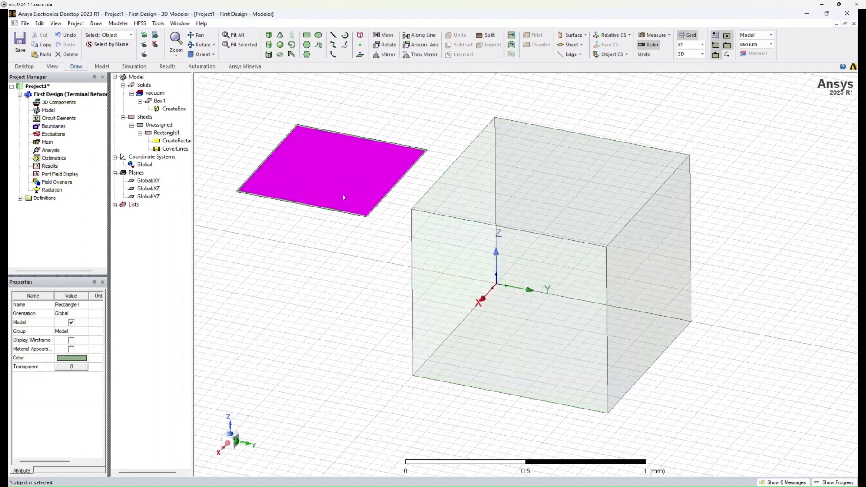
click(71, 323)
click(254, 246)
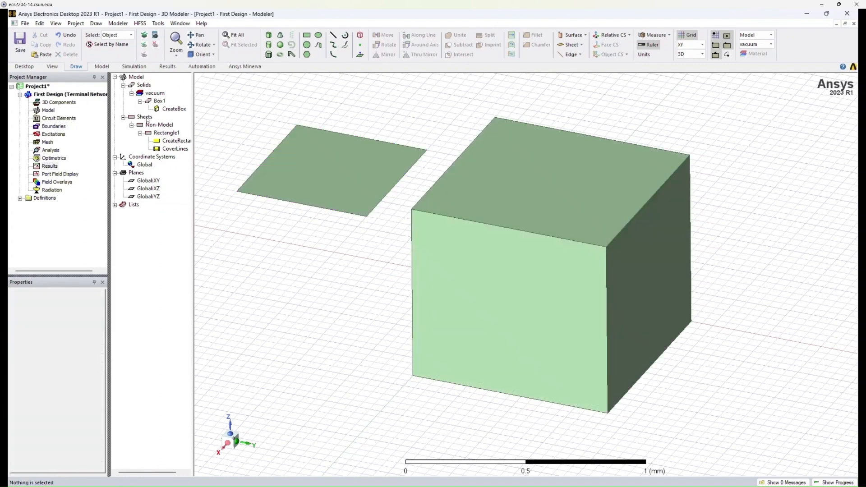
Examine the rectangle's Non-Model group in the model tree and collapse the Sheets branch.
click(158, 126)
click(135, 79)
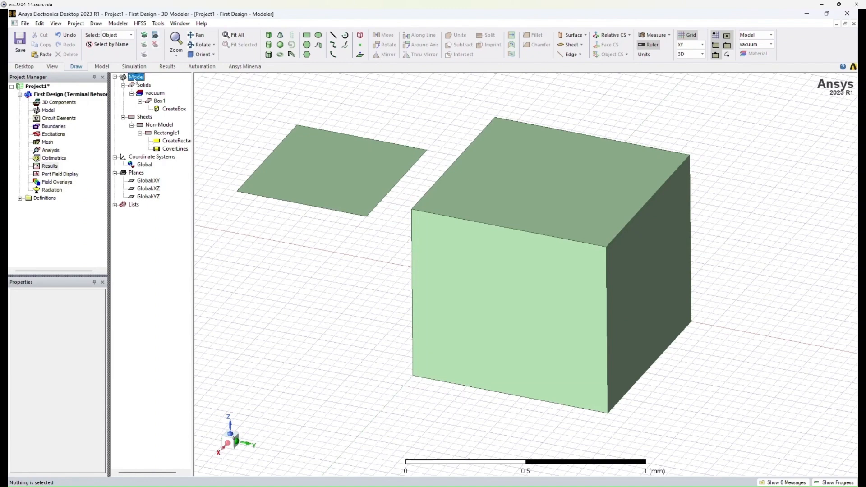
click(156, 126)
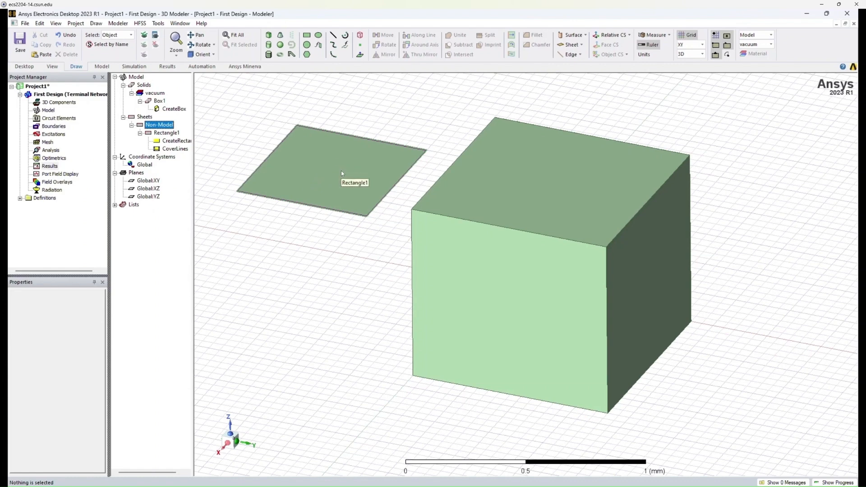
click(251, 140)
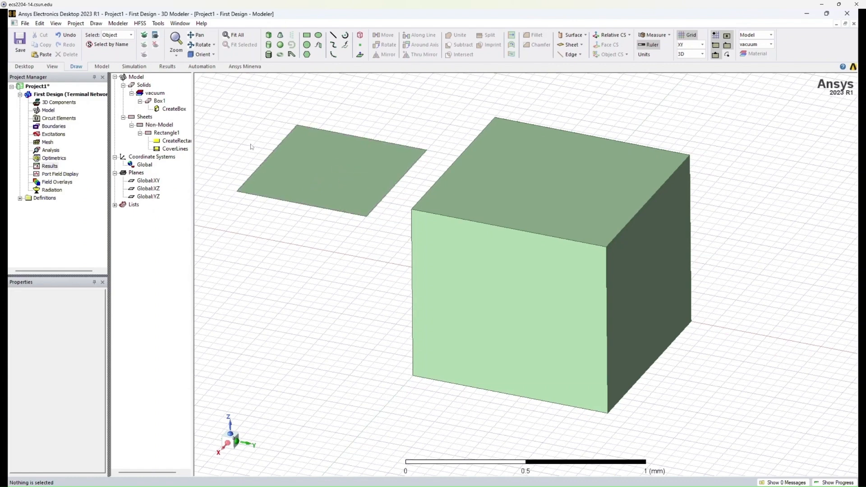
click(139, 133)
click(132, 124)
click(123, 117)
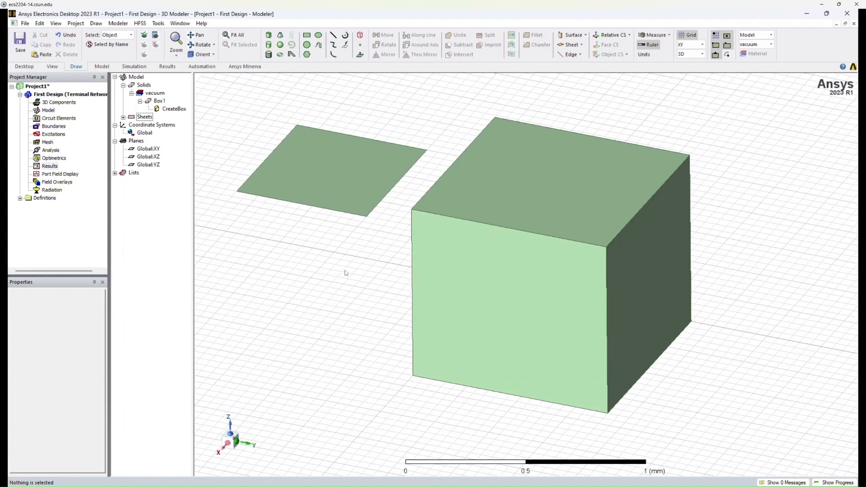
Highlight the Solids and vacuum groups in the model tree and inspect the box that belongs to them.
click(147, 86)
click(159, 93)
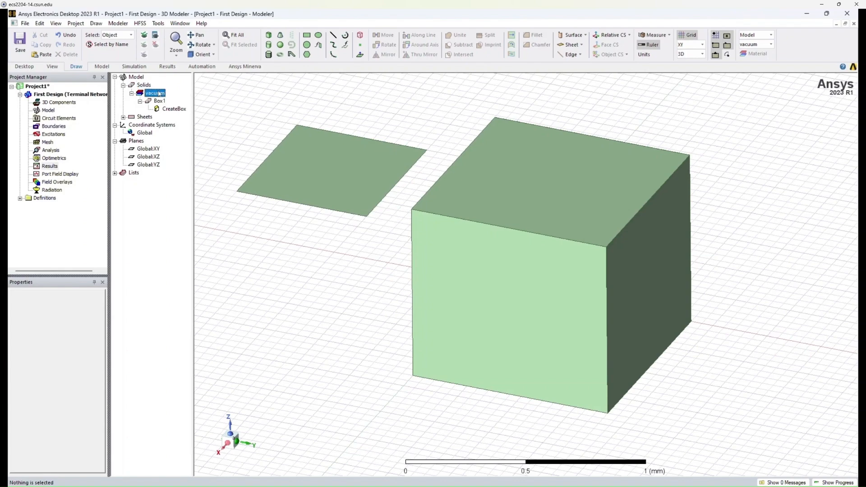
click(465, 233)
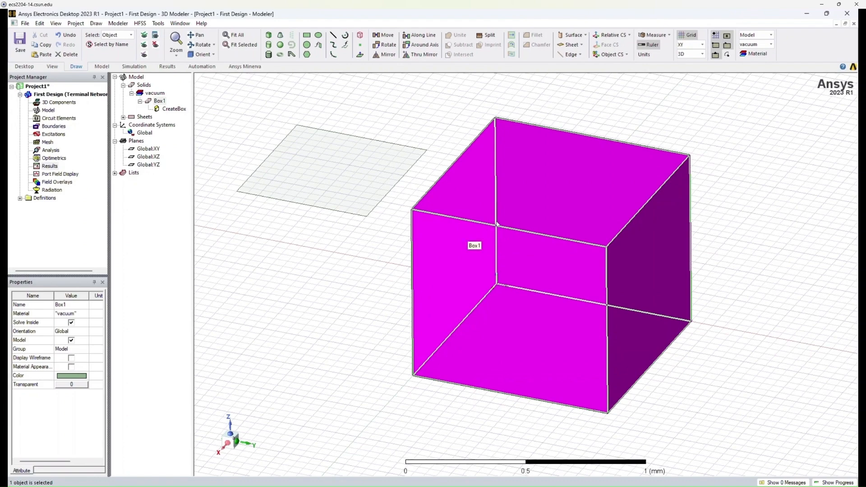
click(322, 257)
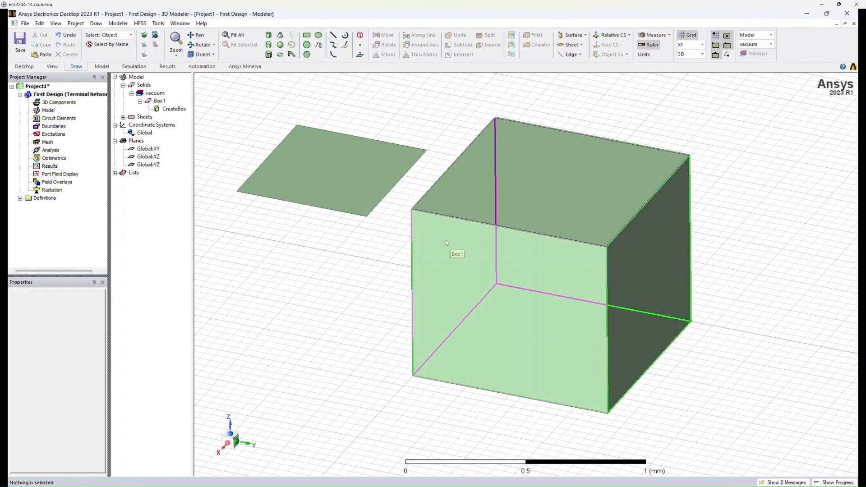
Compare the attributes of Box1 with the position and size parameters of its CreateBox command.
click(160, 101)
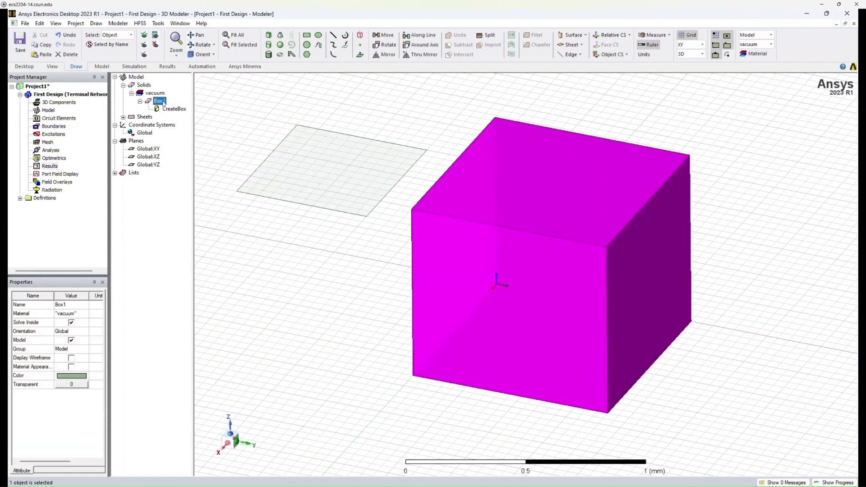
click(175, 110)
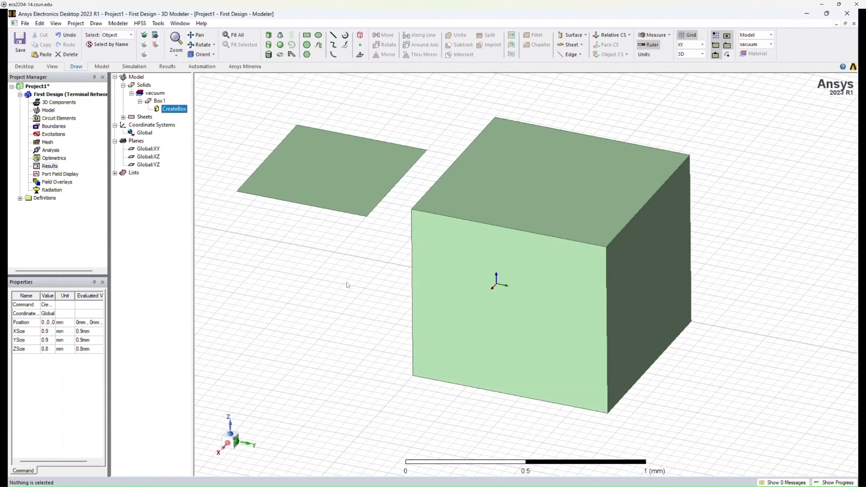
click(393, 279)
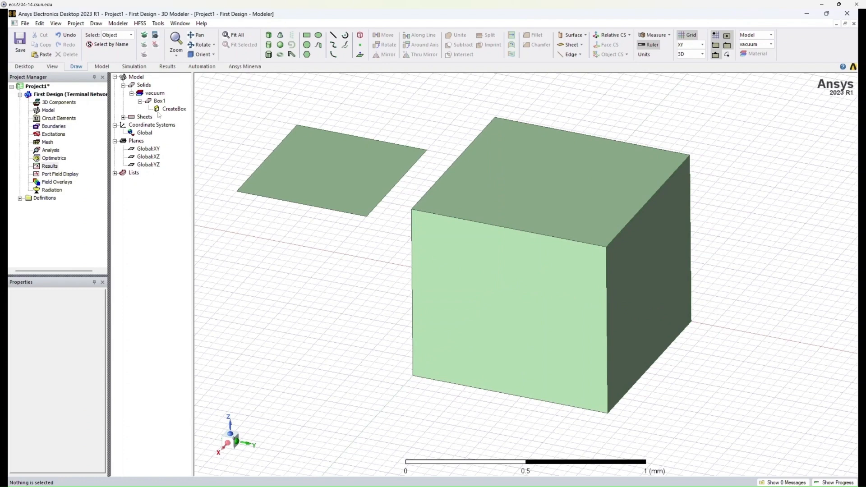
click(158, 100)
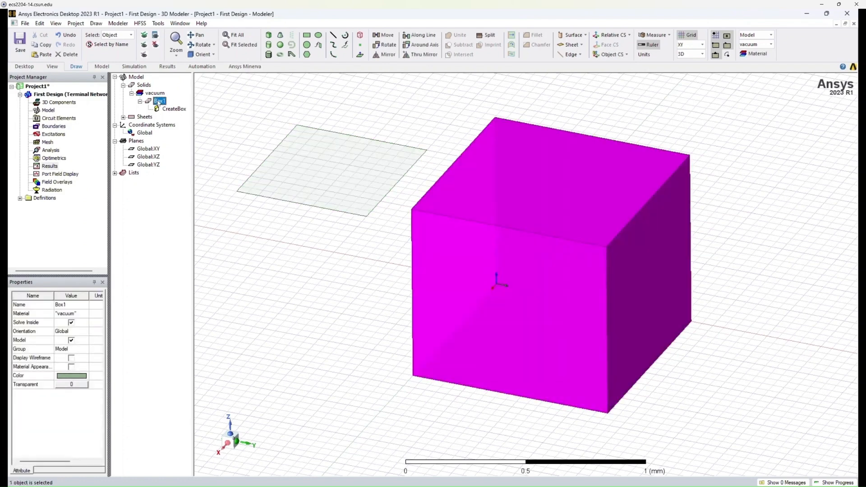
click(215, 146)
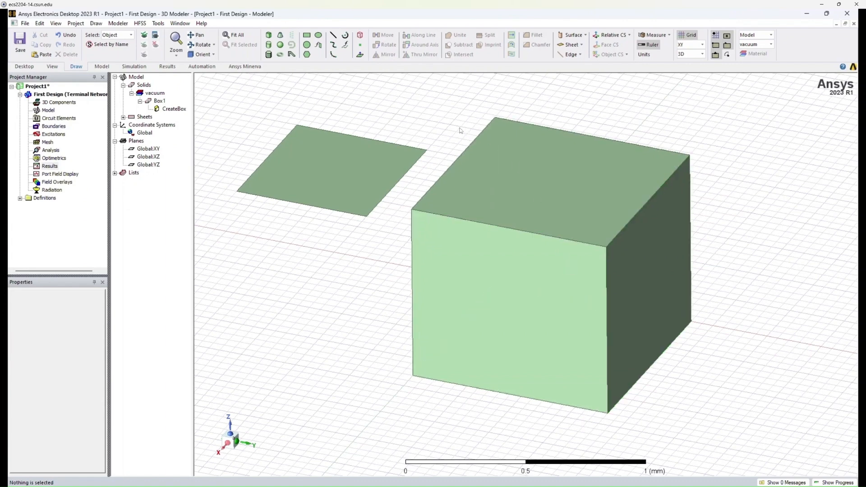
Switch to edge selection, pick the front top edge of the box, and clear the selection.
key(e)
click(493, 225)
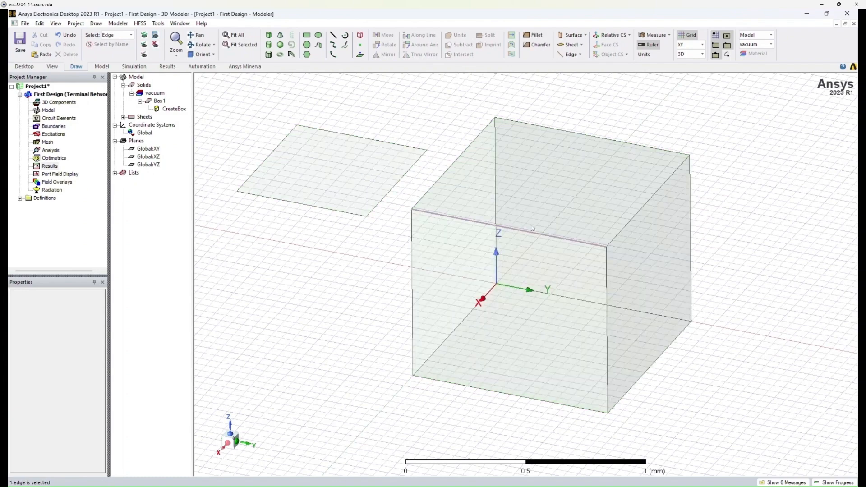
click(629, 224)
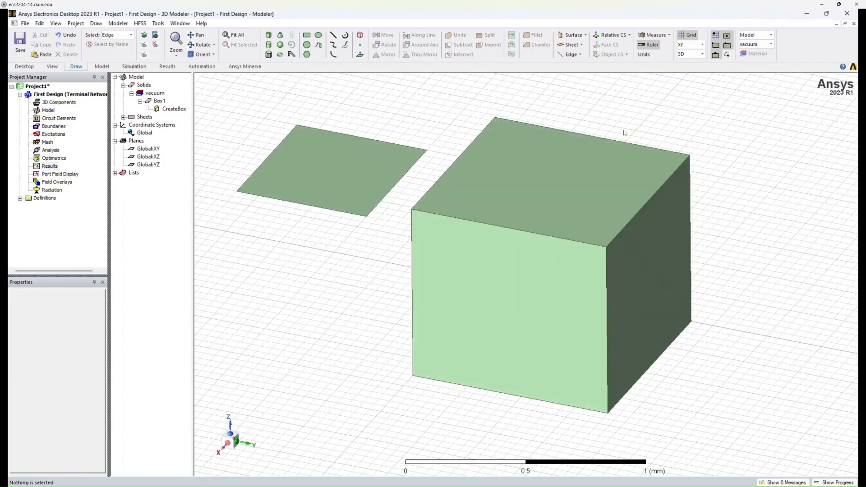
Switch to face selection and pick the top, front and side faces of the box one after another.
key(f)
click(549, 195)
click(564, 261)
click(631, 253)
click(608, 202)
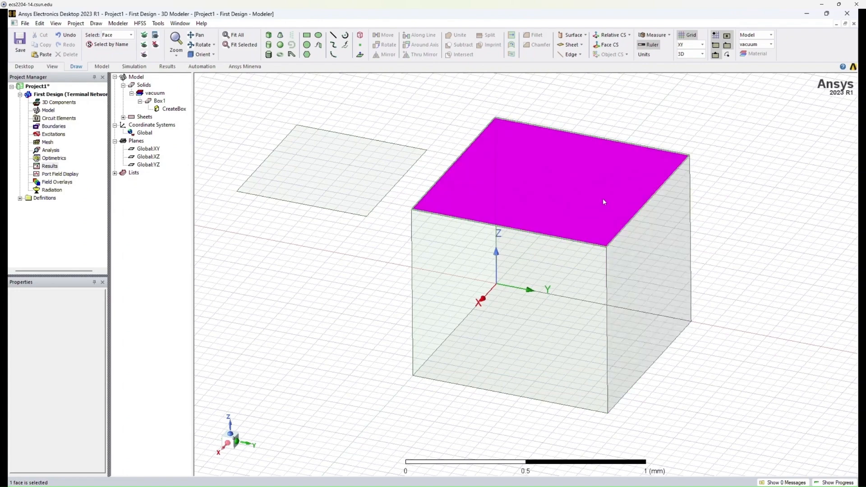
Select the whole box in object selection mode, and pick single corners of its top in vertex selection mode.
key(o)
click(564, 282)
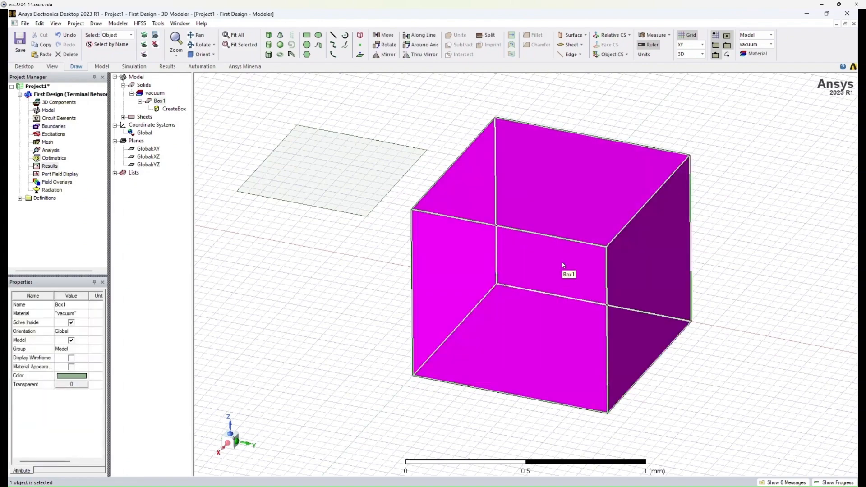
click(628, 115)
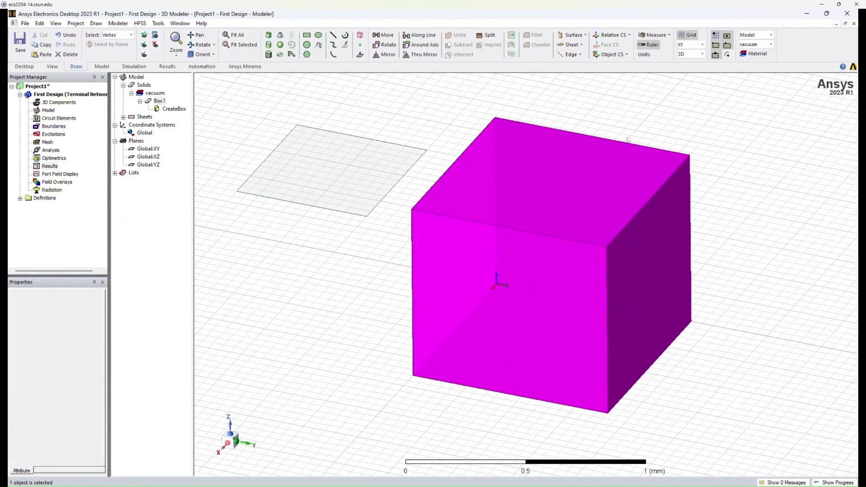
click(606, 248)
click(411, 209)
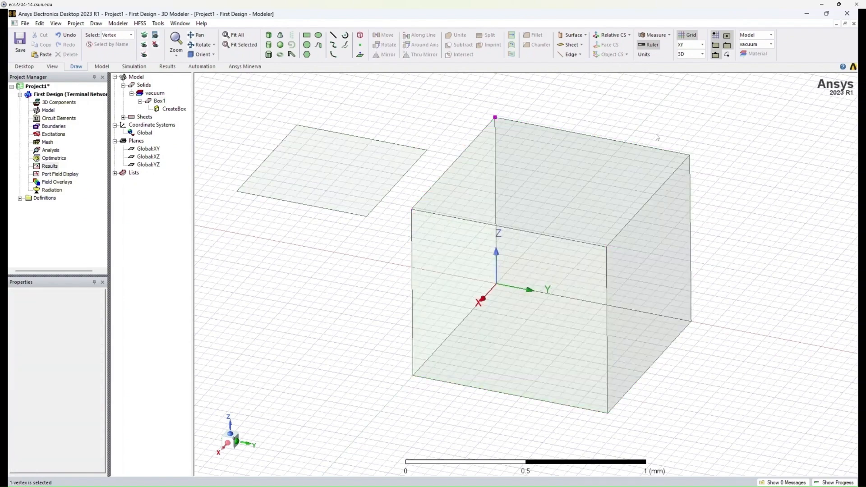
click(657, 137)
Chamfer the front top edge of the box with the Symmetric type and a 1 mm distance.
key(e)
click(519, 231)
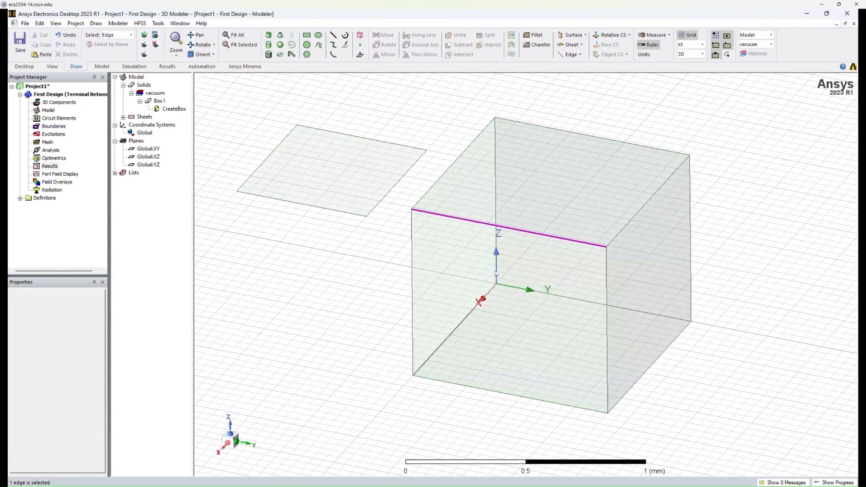
click(535, 45)
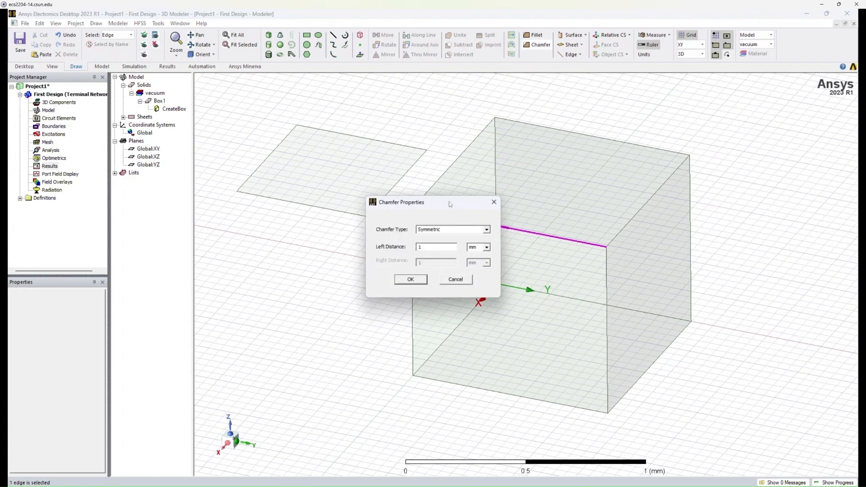
drag(449, 198, 370, 113)
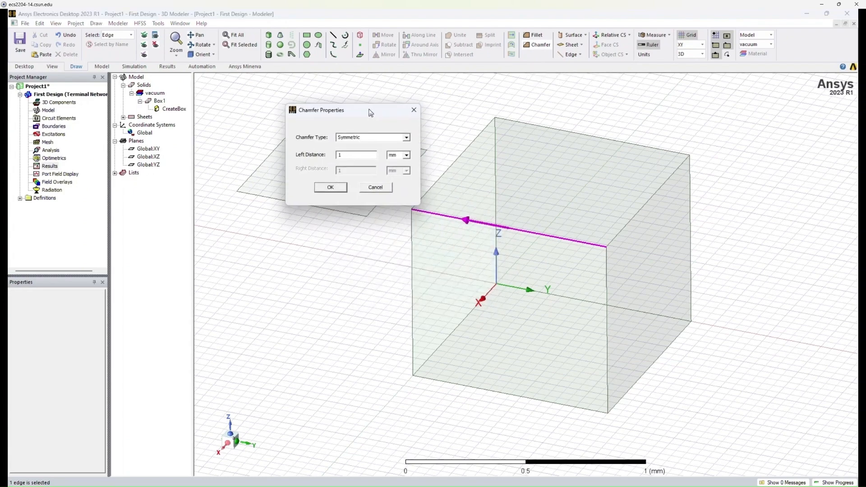
click(330, 187)
alt+drag(544, 290, 518, 283)
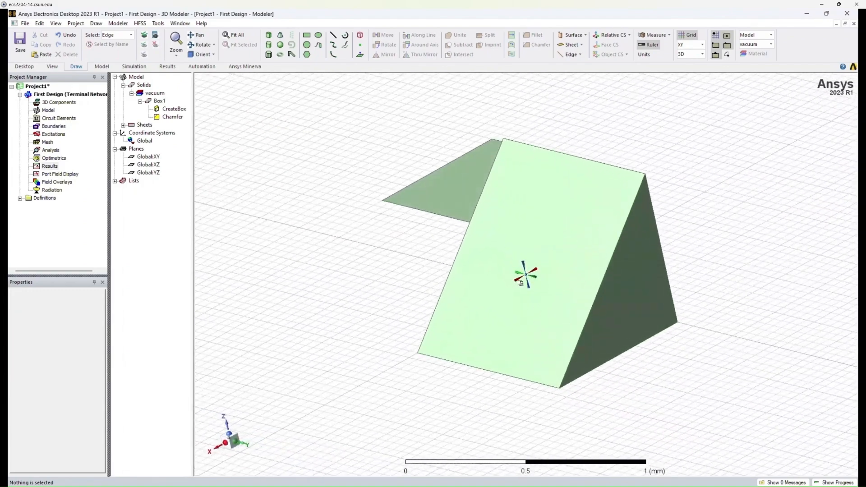
scroll(562, 271, down, 3)
scroll(562, 271, up, 1)
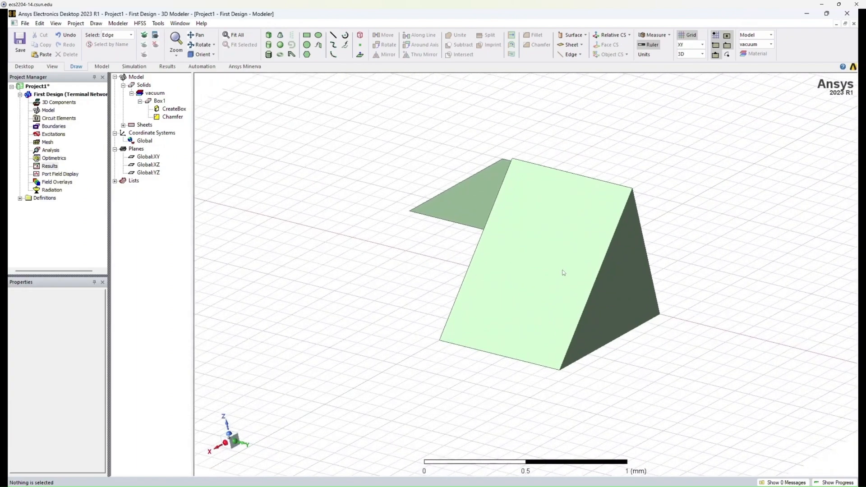
Set both the left and right distance of the box's chamfer to 0.1 mm and apply the change.
double_click(170, 118)
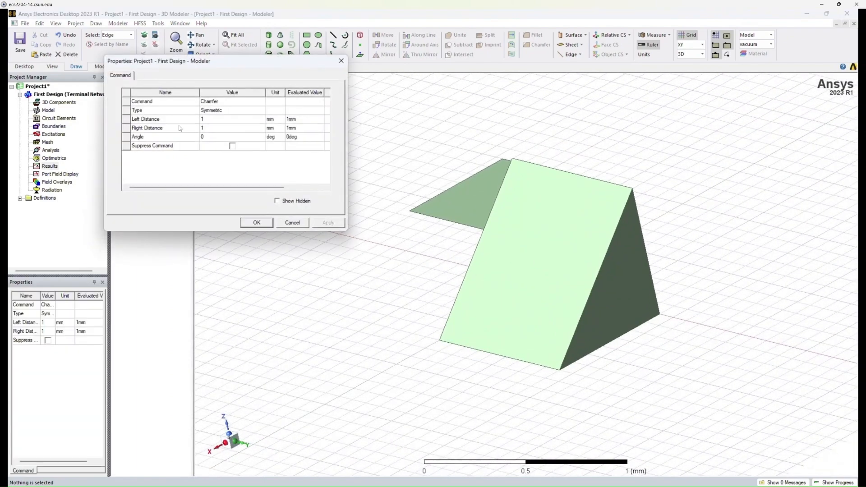
click(214, 120)
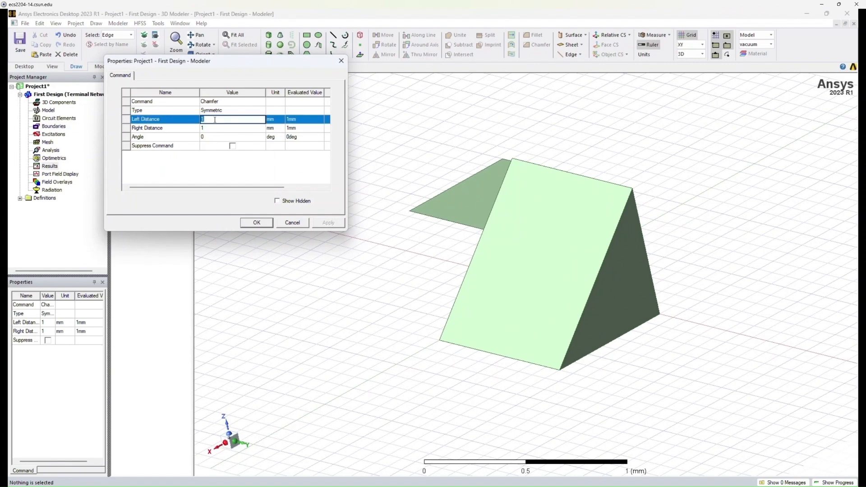
text(0.)
click(209, 129)
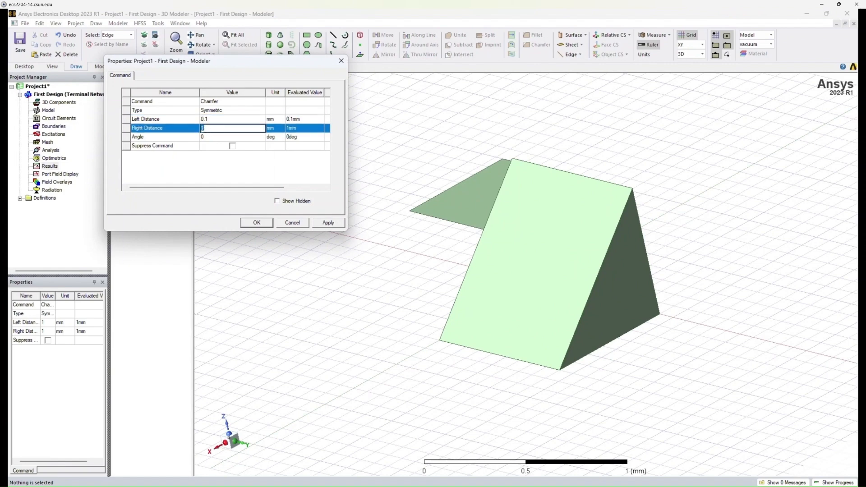
text(0.)
click(331, 222)
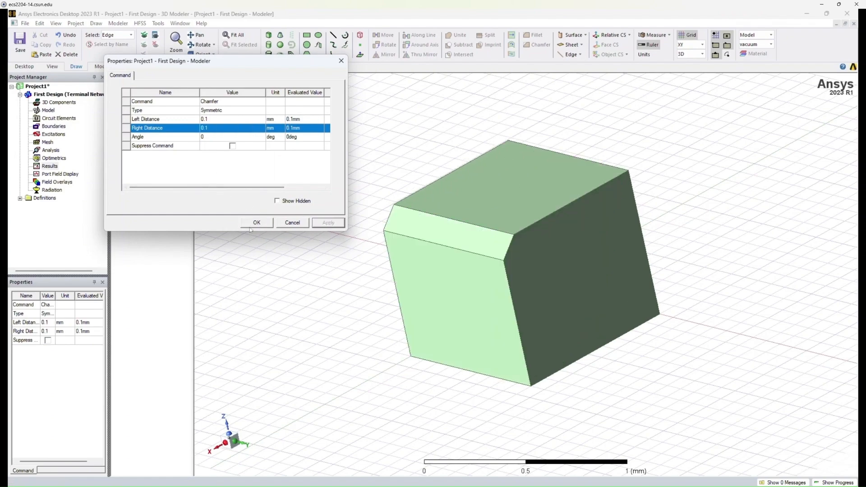
click(251, 226)
mouse_move(431, 243)
middle_down()
mouse_move(452, 241)
mouse_move(464, 227)
middle_up()
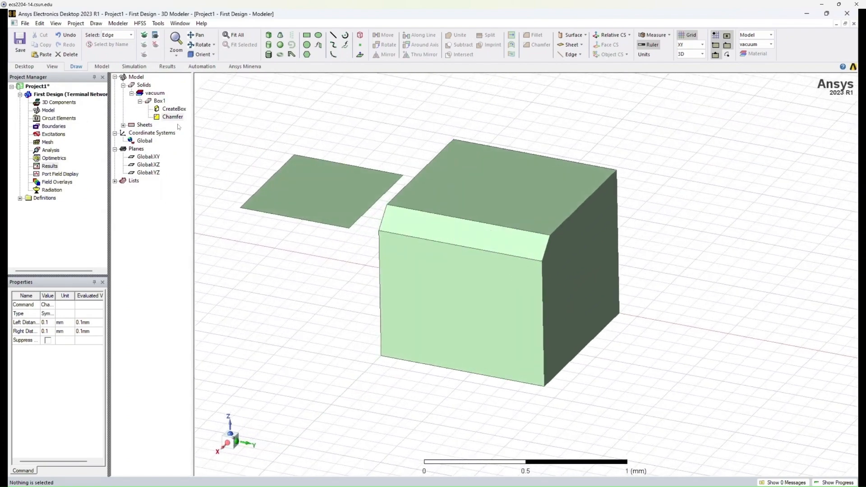
Select the box to view its attributes, and inspect the position and size parameters of its CreateBox command.
click(161, 101)
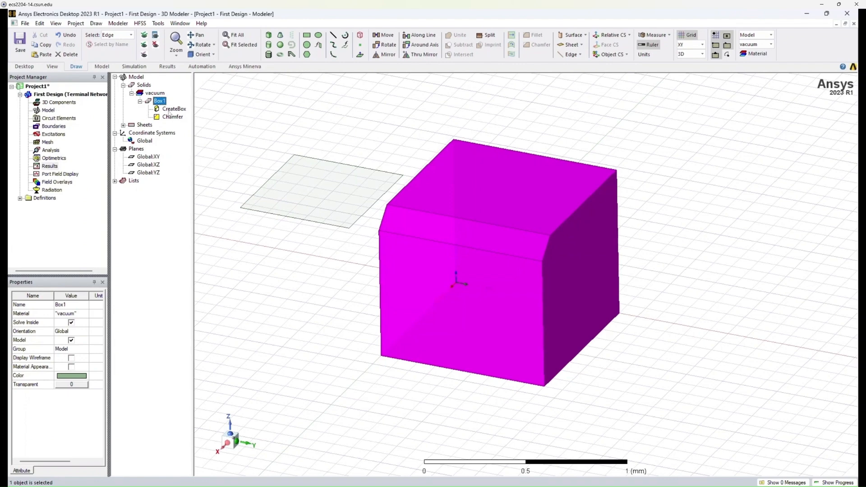
click(204, 116)
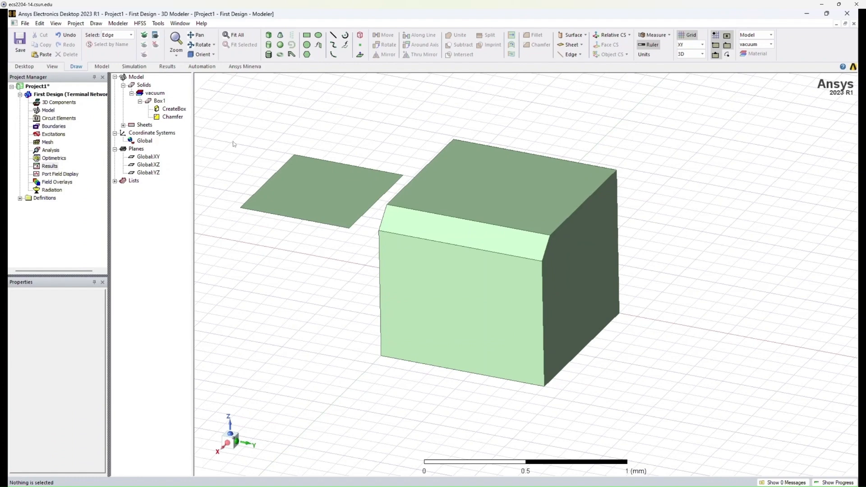
click(174, 110)
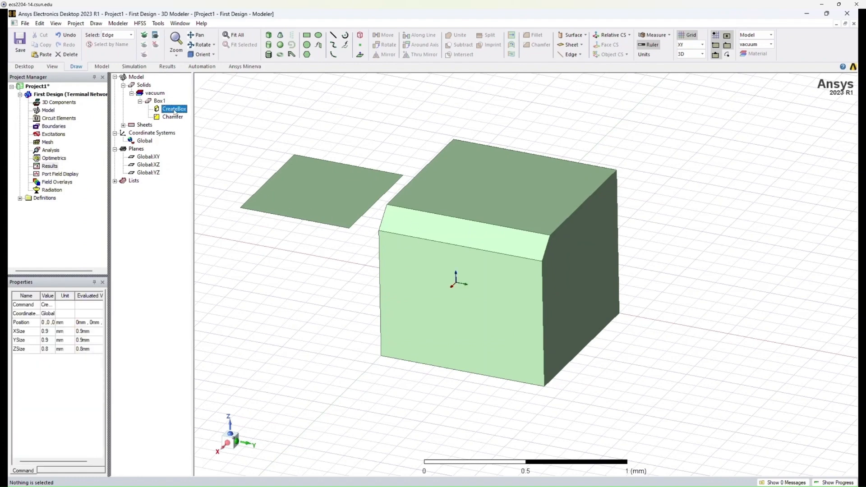
double_click(174, 109)
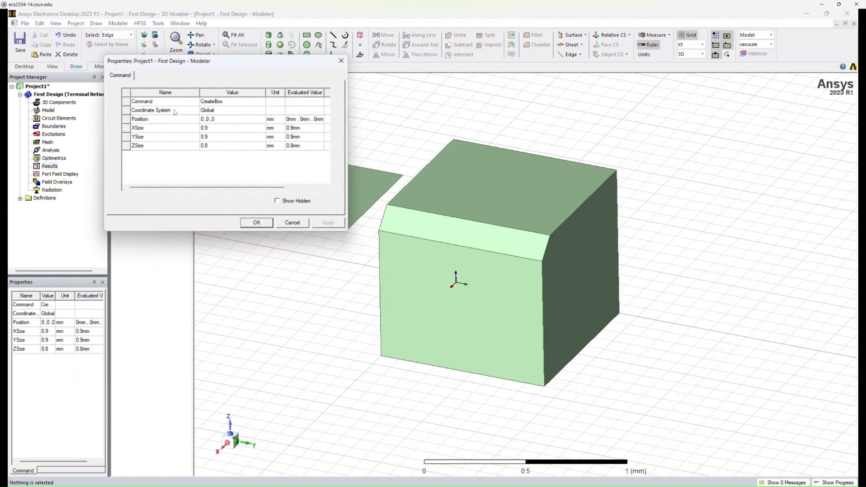
click(220, 118)
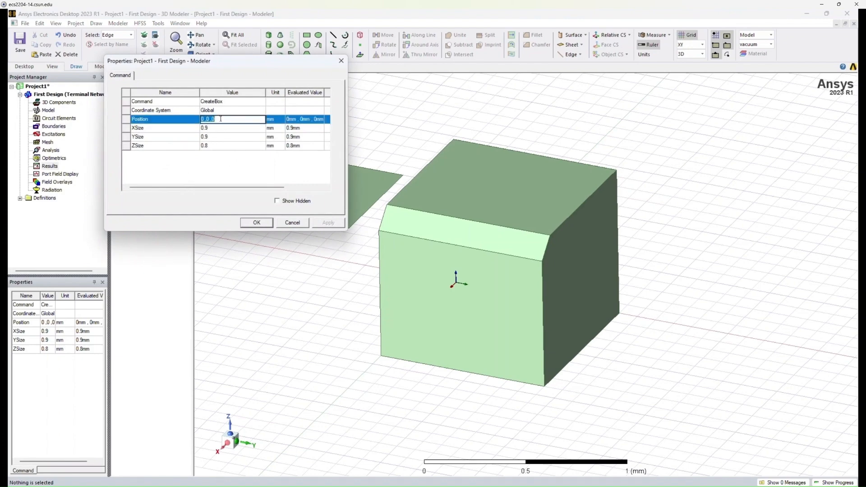
click(220, 119)
key(Down)
key(Down)
key(Down)
click(236, 159)
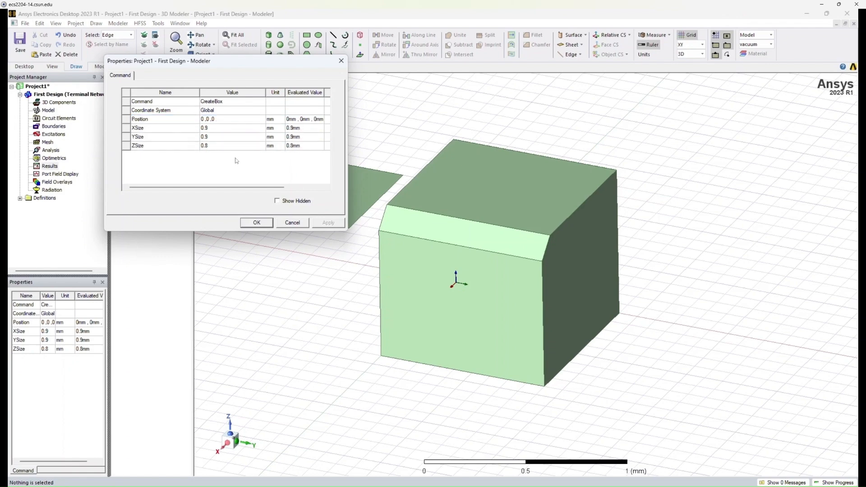
click(265, 224)
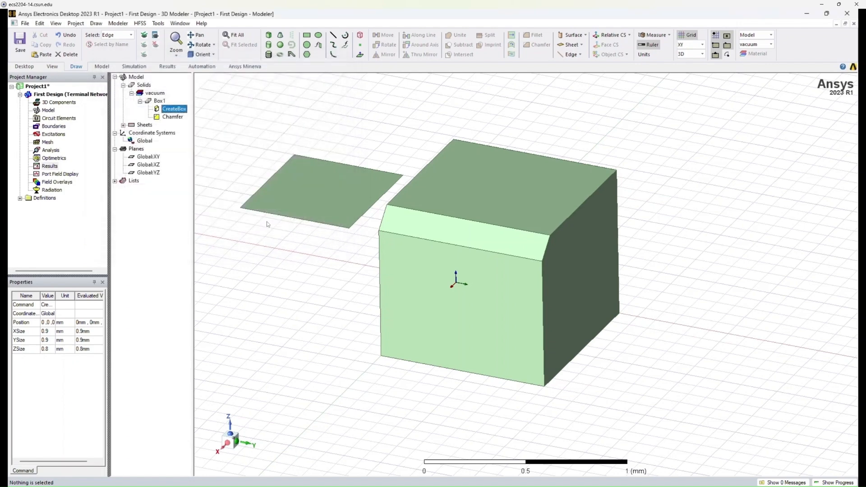
Review the chamfer's parameters and examine the chamfered box and the sheet from several angles and distances.
double_click(175, 119)
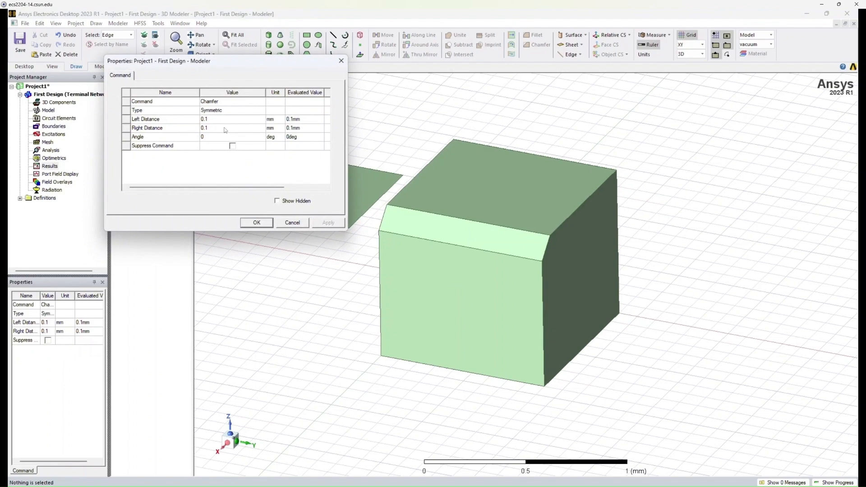
click(269, 226)
alt+drag(405, 267, 388, 253)
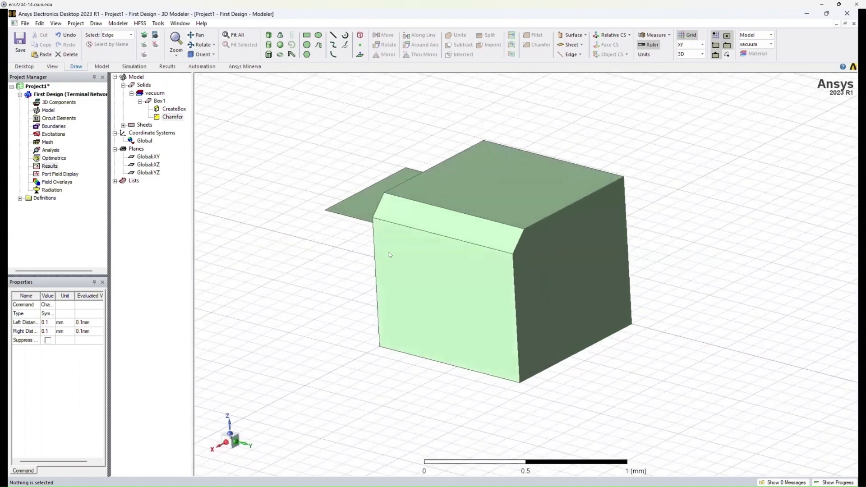
scroll(399, 244, down, 8)
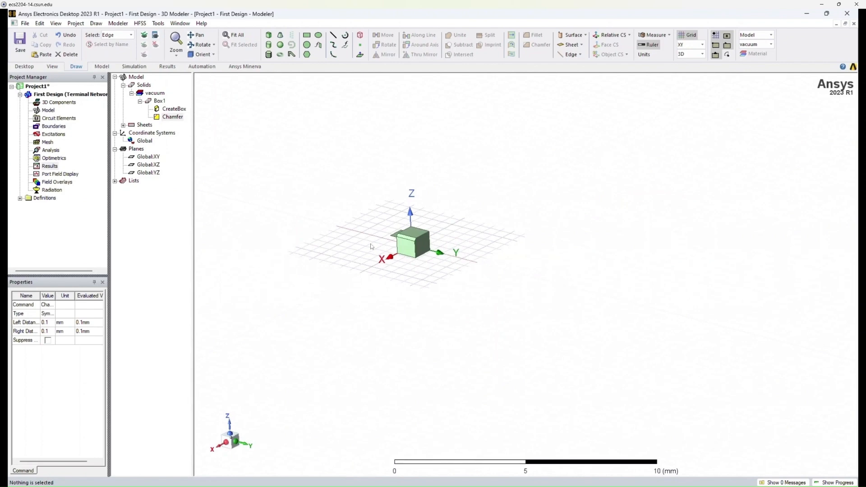
scroll(374, 249, up, 8)
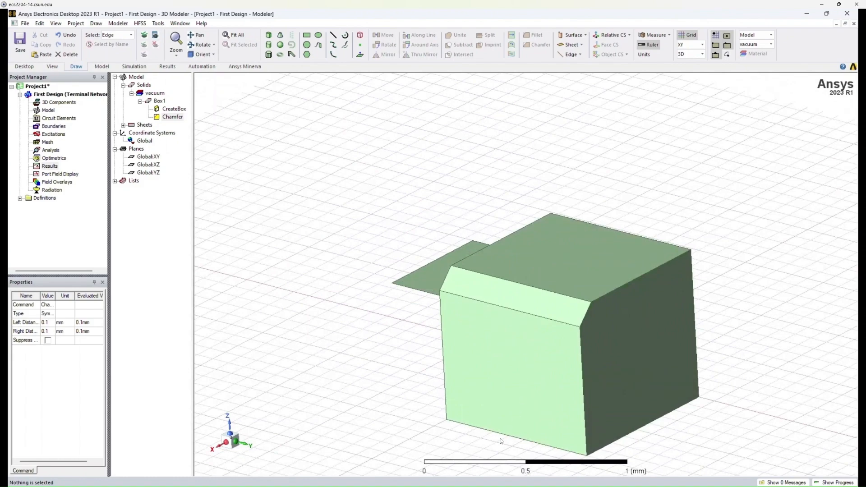
mouse_move(501, 440)
alt+mouse_down()
mouse_move(501, 414)
mouse_move(570, 437)
mouse_move(571, 419)
mouse_move(505, 415)
mouse_move(485, 427)
mouse_move(513, 443)
mouse_move(496, 448)
alt+mouse_up()
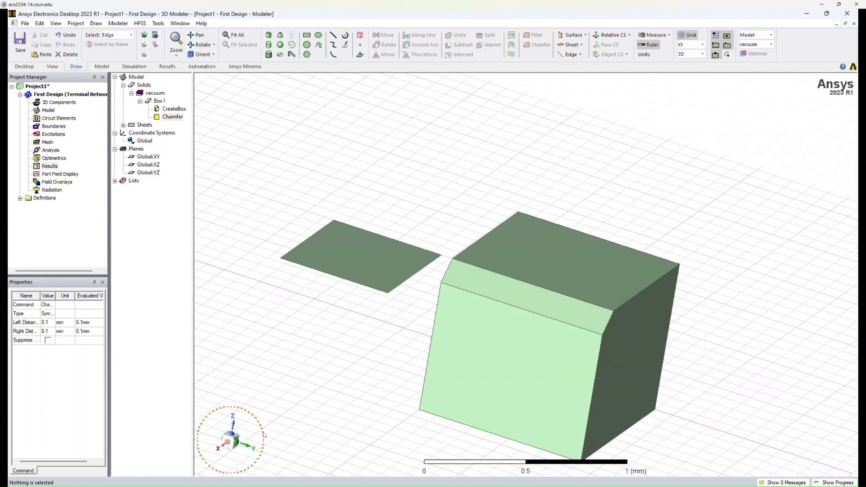
drag(232, 443, 263, 422)
alt+drag(580, 298, 576, 309)
shift+drag(441, 336, 496, 340)
scroll(492, 339, up, 1)
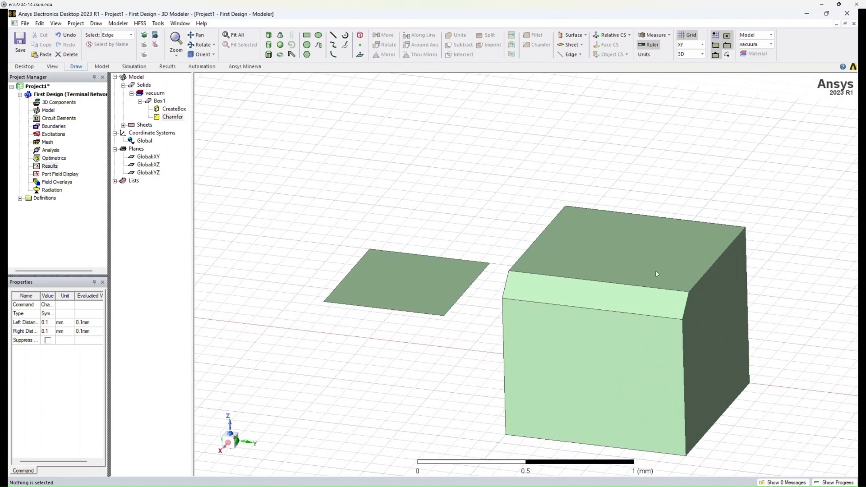
Clear the selection, switch to object selection, and set the box's transparency to 0.51.
click(632, 251)
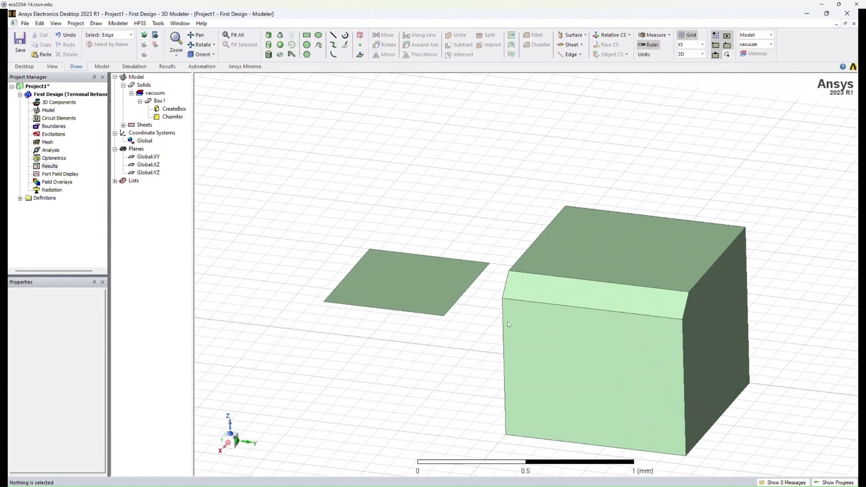
key(o)
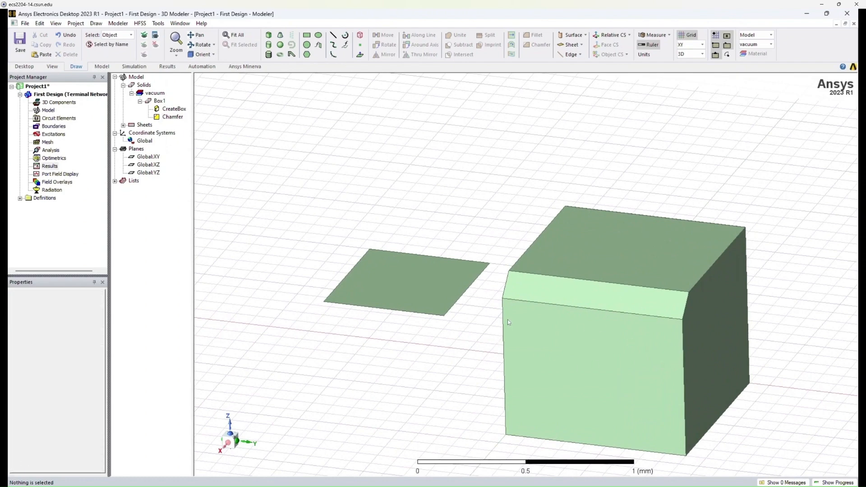
click(570, 316)
click(71, 384)
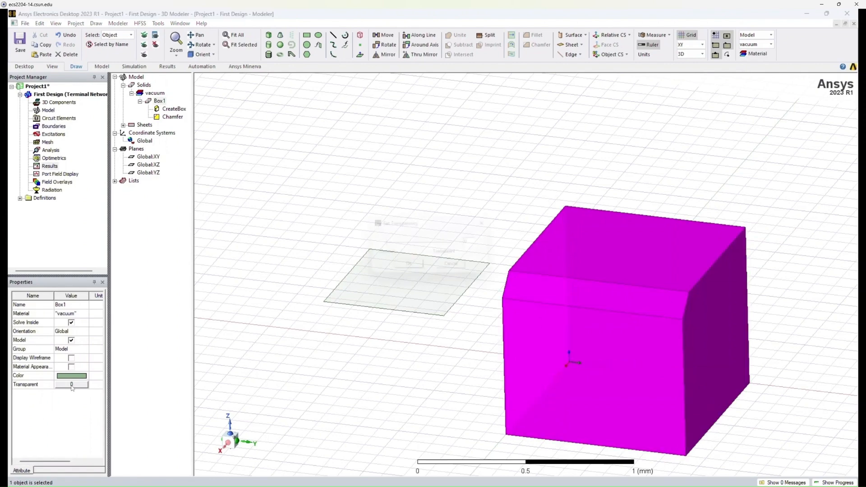
drag(383, 243, 421, 244)
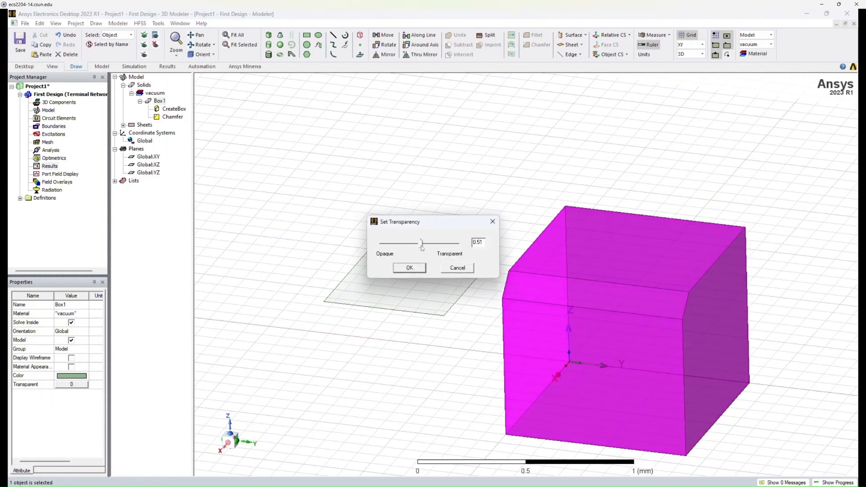
click(409, 268)
mouse_move(448, 269)
alt+mouse_down()
mouse_move(450, 293)
mouse_move(433, 289)
mouse_move(436, 319)
mouse_move(454, 293)
mouse_move(471, 307)
mouse_move(477, 294)
alt+mouse_up()
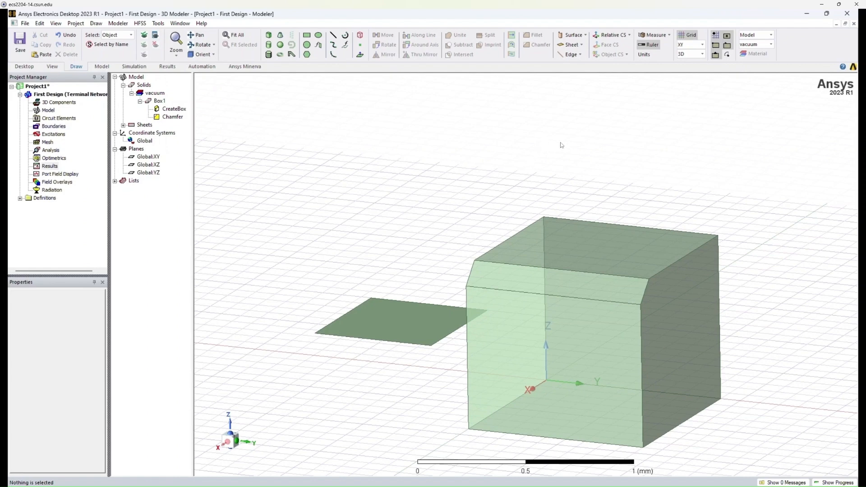
Select the rectangular sheet beside the box to view its attributes, and clear the selection.
click(612, 40)
click(402, 332)
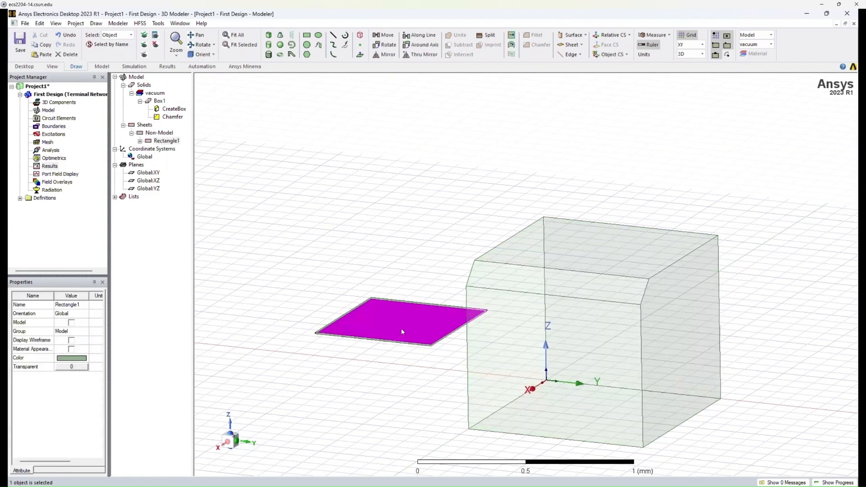
click(406, 353)
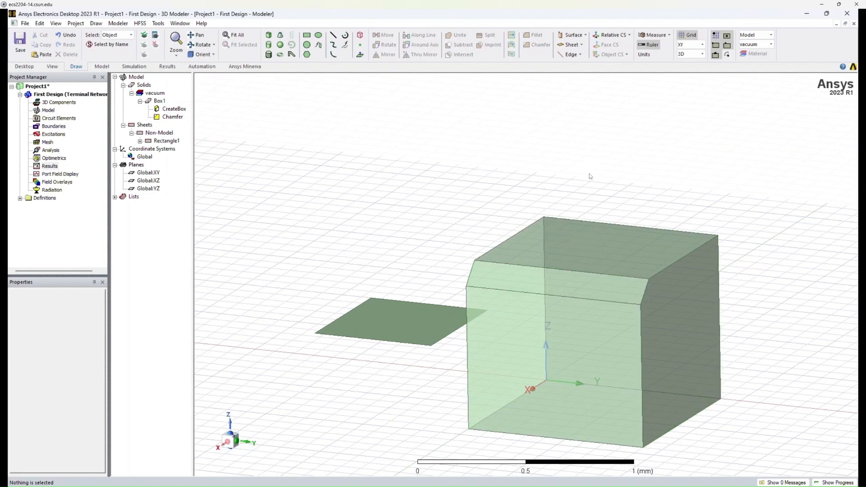
Create a relative coordinate system by offsetting the origin to 3, 3, 3 mm, switching to point entry and back to dialog entry on the way.
click(606, 36)
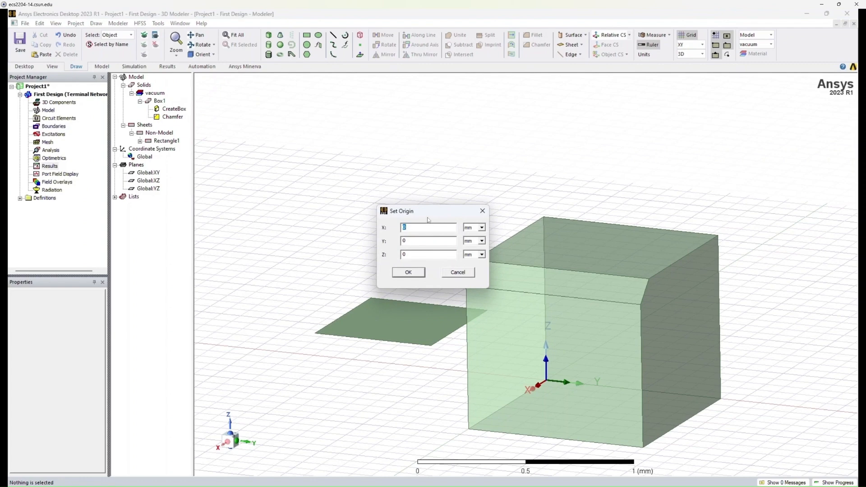
key(F3)
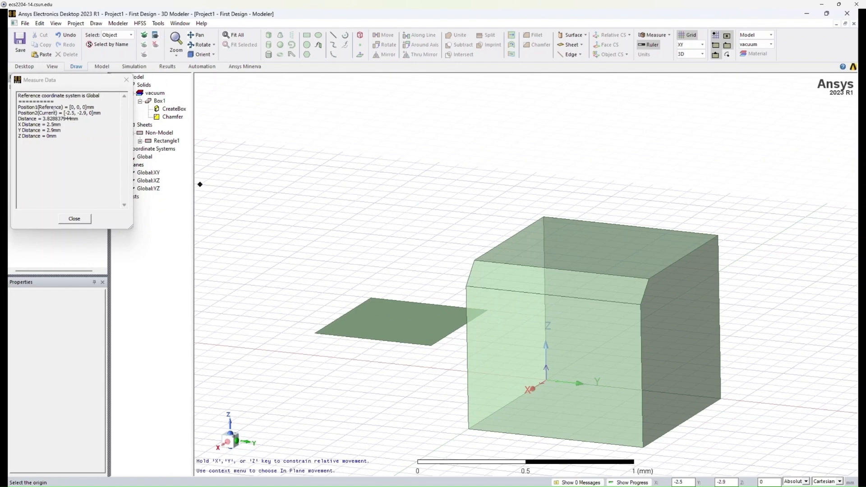
drag(79, 81, 283, 107)
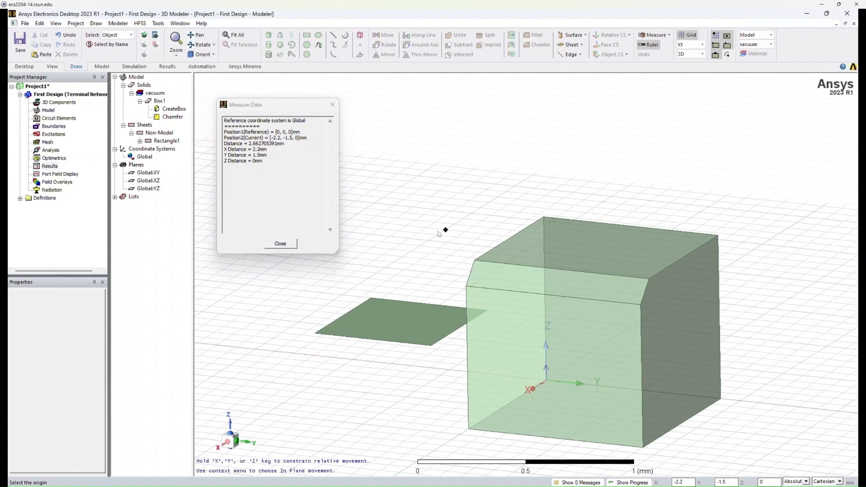
key(F4)
drag(430, 212, 417, 184)
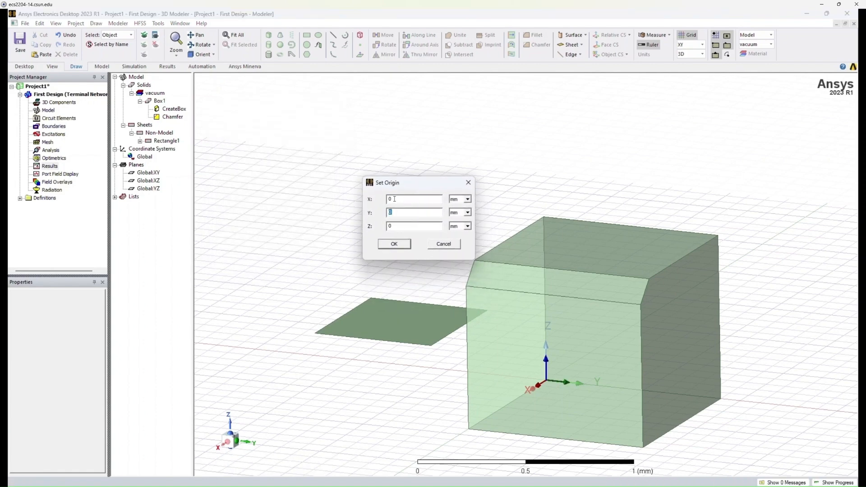
text(3)
key(Tab)
click(404, 245)
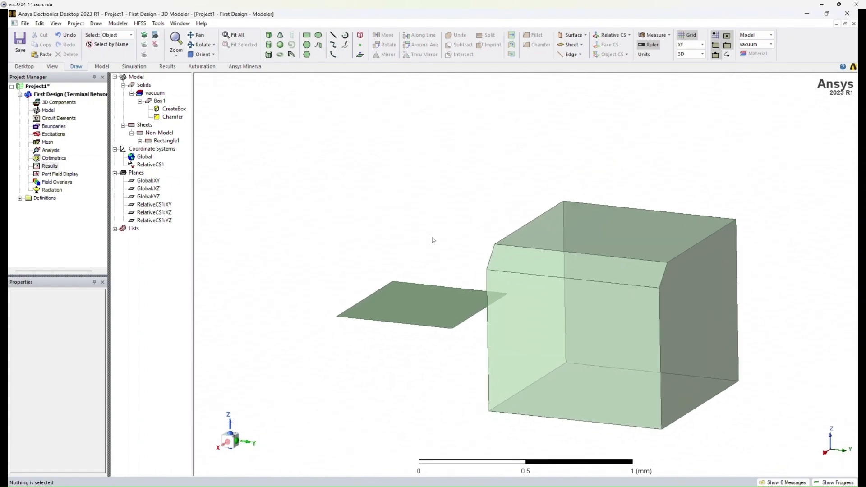
Inspect the relative coordinate system, and highlight its XY, XZ and YZ planes one after another.
middle_drag(575, 242, 579, 259)
scroll(579, 259, down, 6)
middle_drag(675, 288, 572, 259)
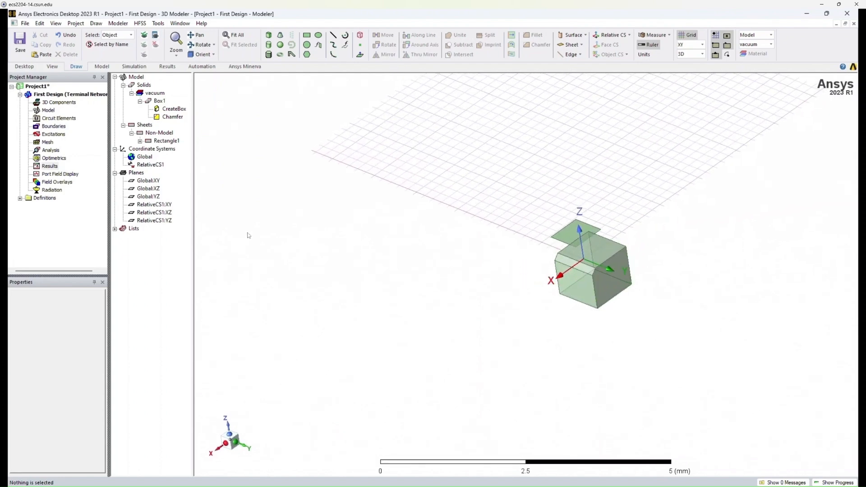
click(144, 165)
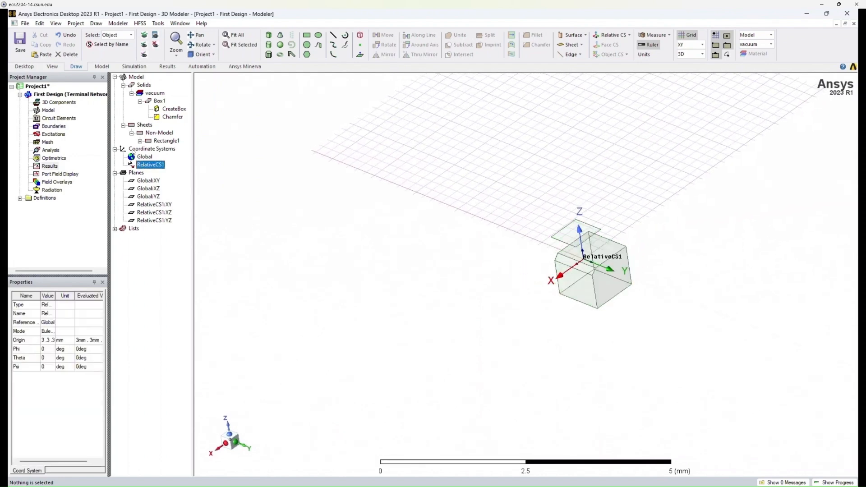
key(Left)
click(158, 167)
click(157, 205)
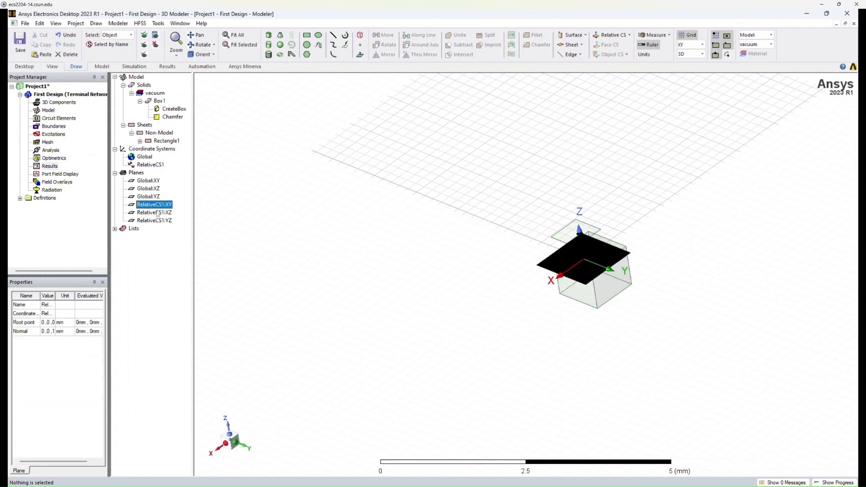
click(157, 213)
click(159, 221)
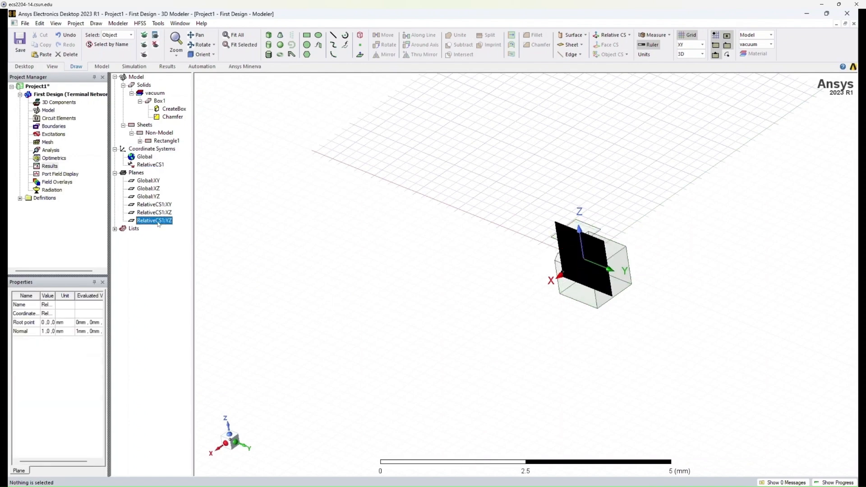
Clear the plane selection and make the Global coordinate system the active working system.
click(173, 256)
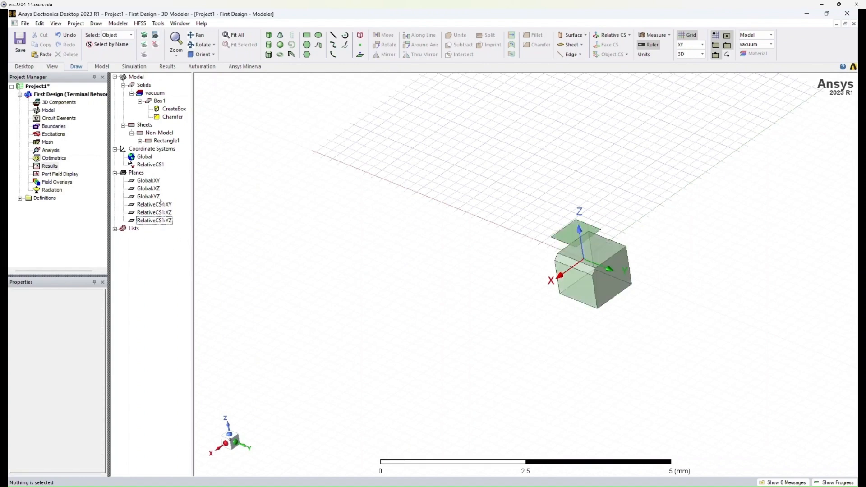
middle_drag(607, 219, 621, 202)
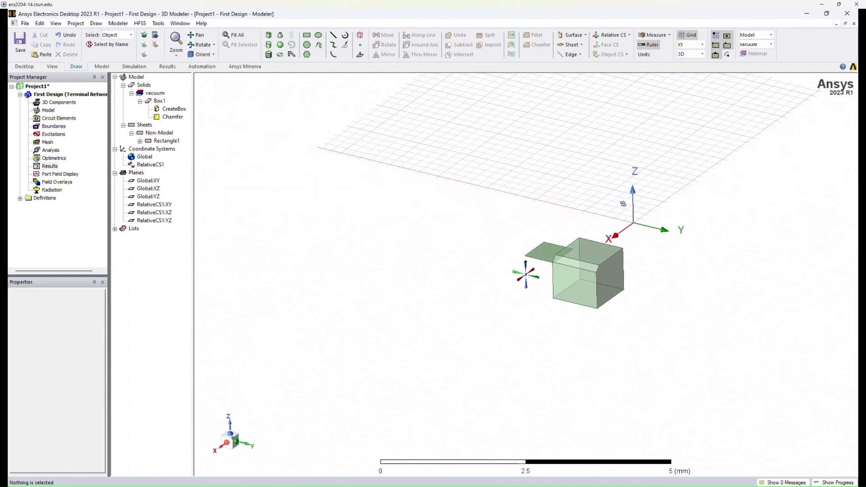
click(148, 157)
click(479, 265)
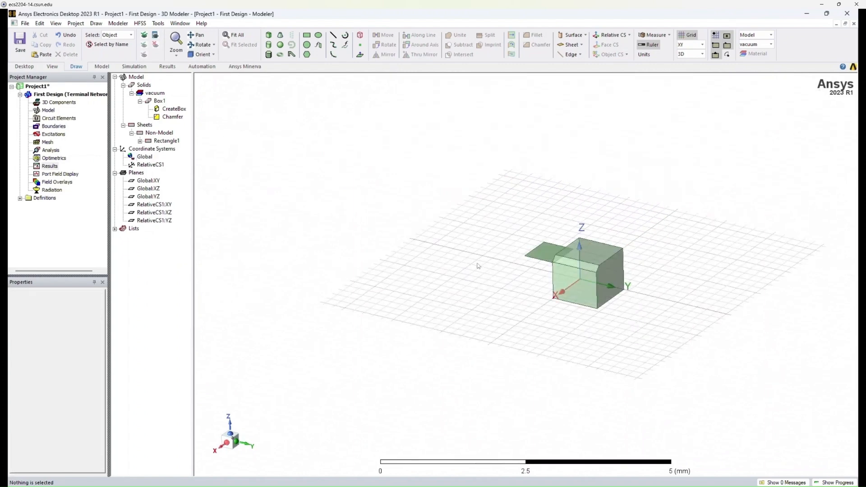
scroll(629, 283, up, 3)
scroll(624, 285, up, 2)
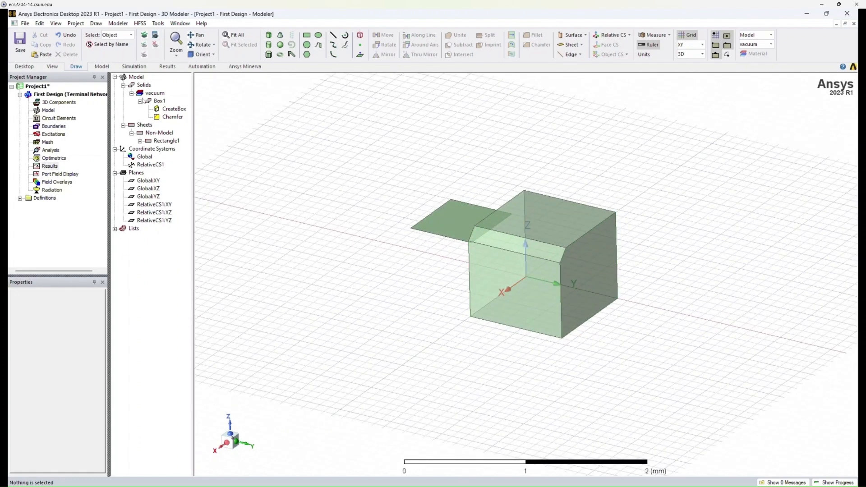
Select the model entry, the vacuum material group, the box and its creation command in turn to inspect them.
click(136, 78)
click(157, 94)
click(158, 101)
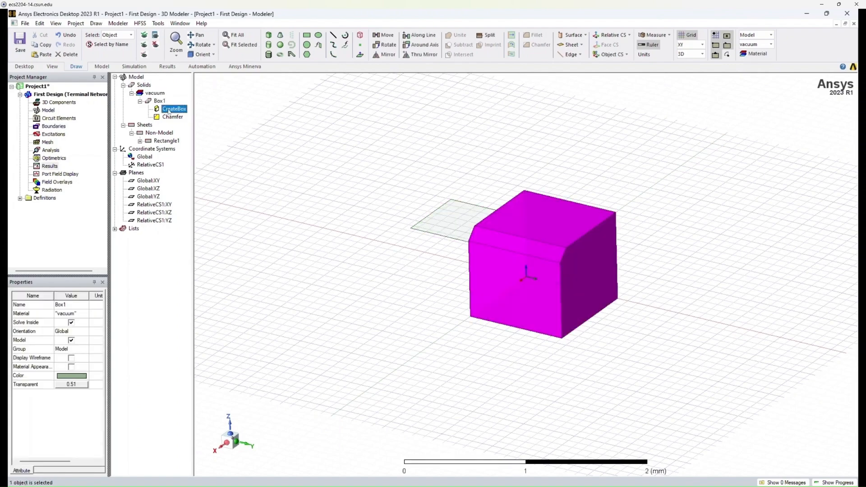
click(170, 110)
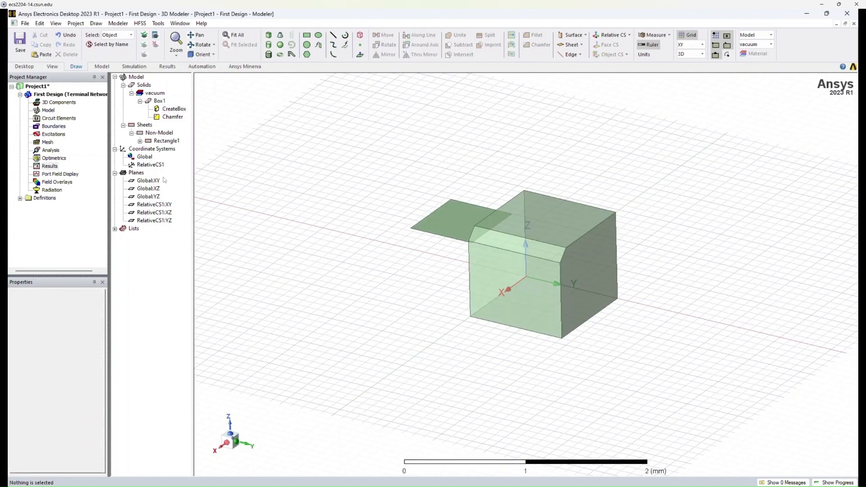
Make the relative coordinate system active, return to the Global coordinate system, and clear the selection.
click(152, 165)
click(242, 161)
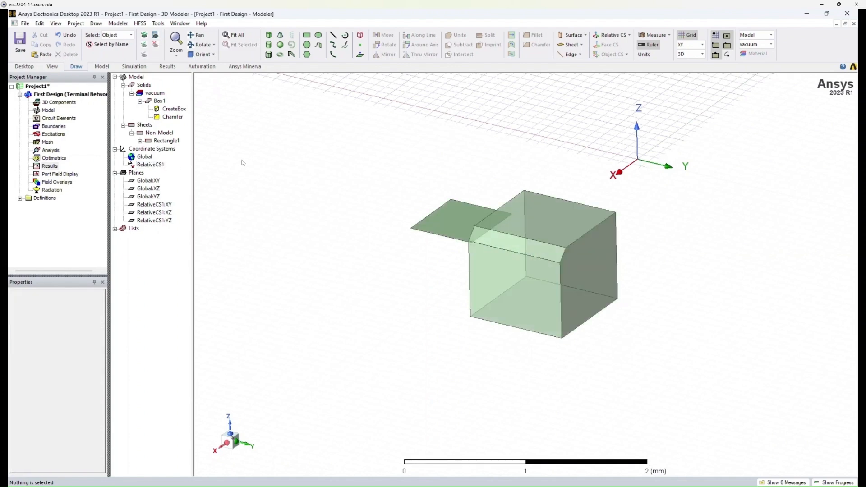
click(145, 157)
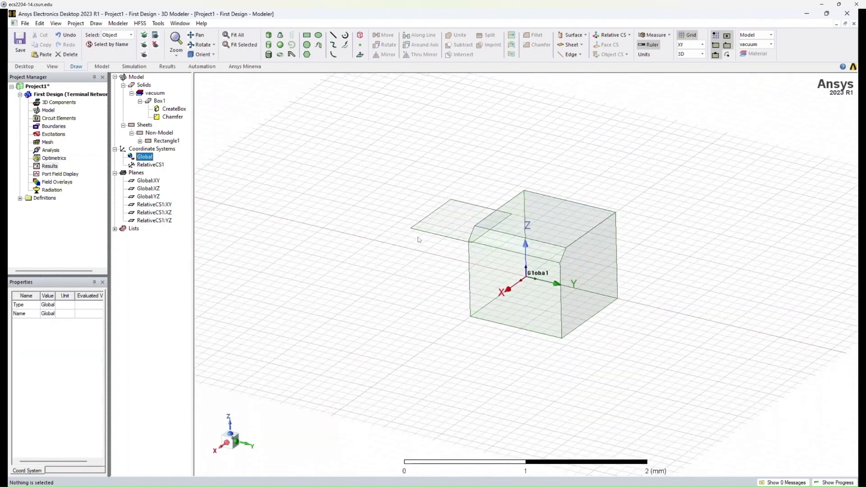
click(370, 204)
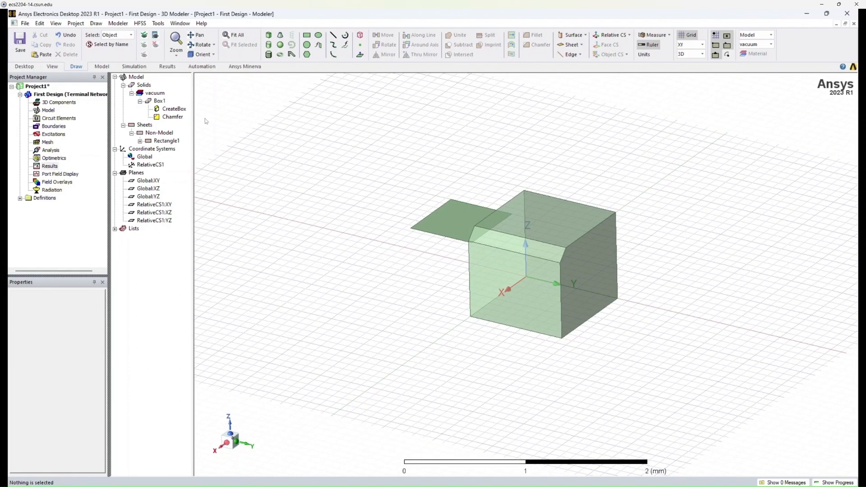
Add a local design variable named height with a value of 1mm to the design properties.
click(141, 24)
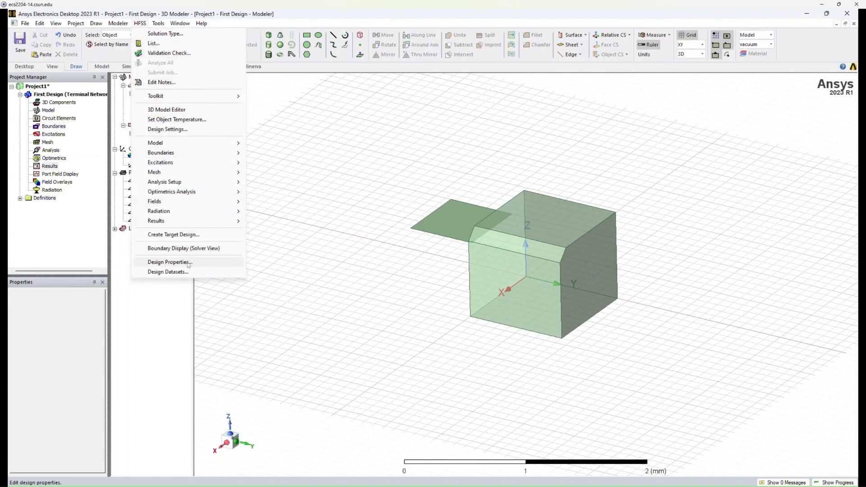
click(206, 263)
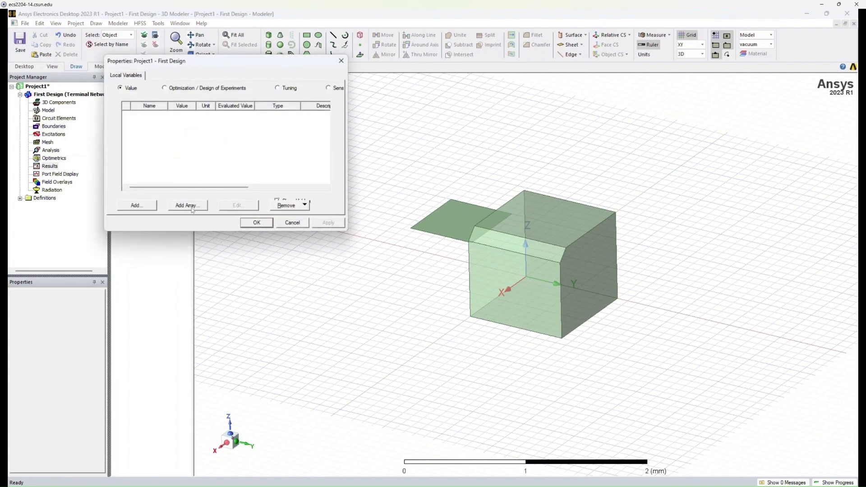
click(136, 205)
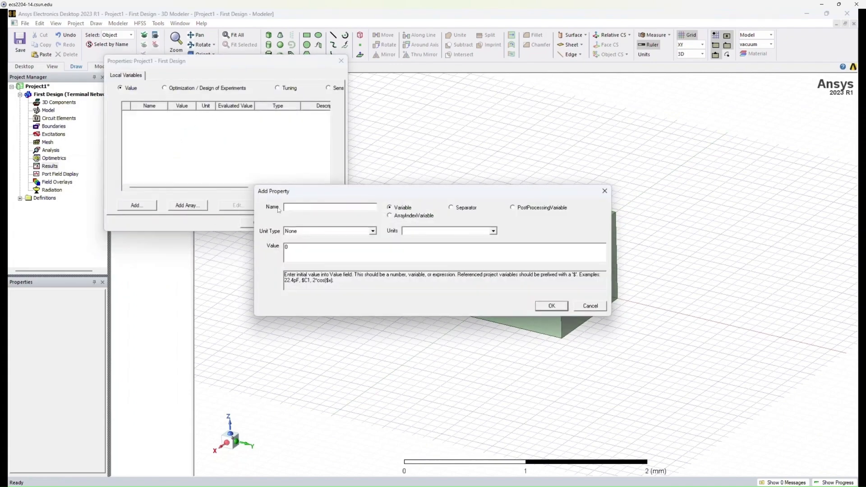
text(height)
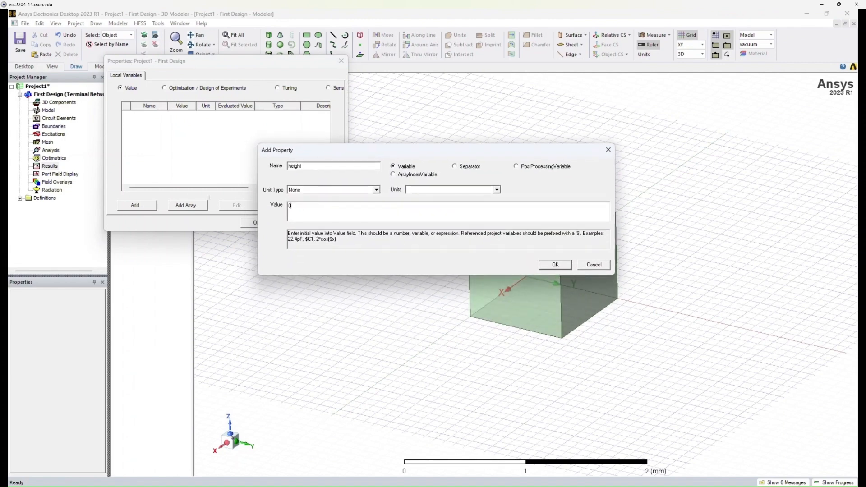
key(BackSpace)
text(1mm)
drag(302, 206, 277, 203)
click(305, 209)
click(543, 266)
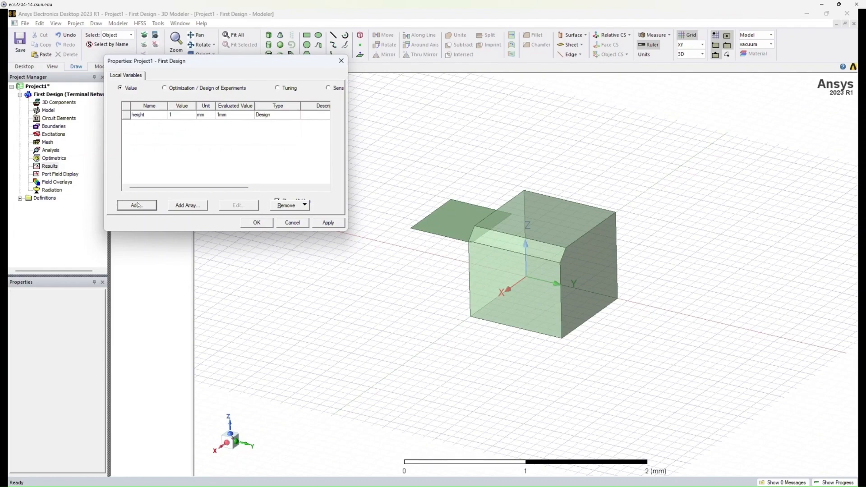
click(255, 223)
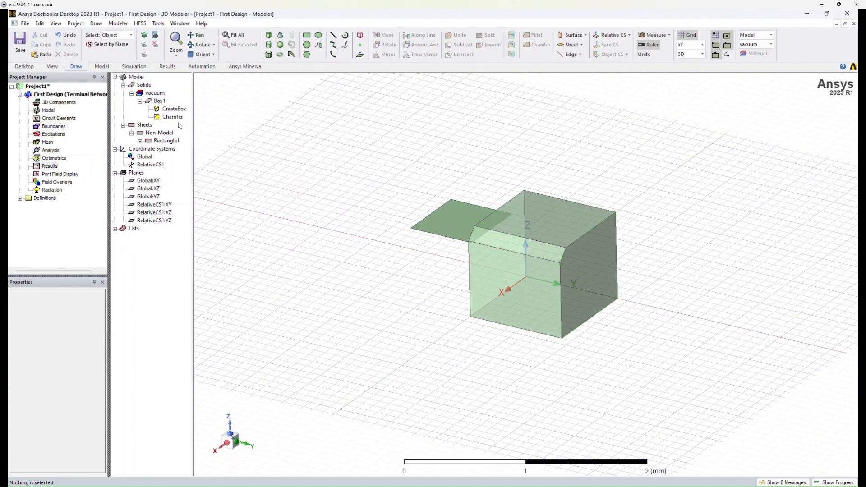
Set the ZSize of the box's creation command to the variable height and apply it.
click(172, 110)
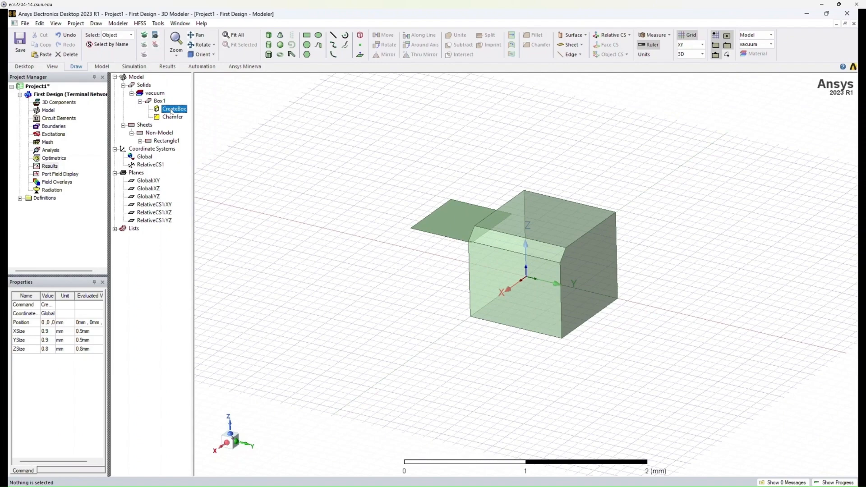
double_click(172, 110)
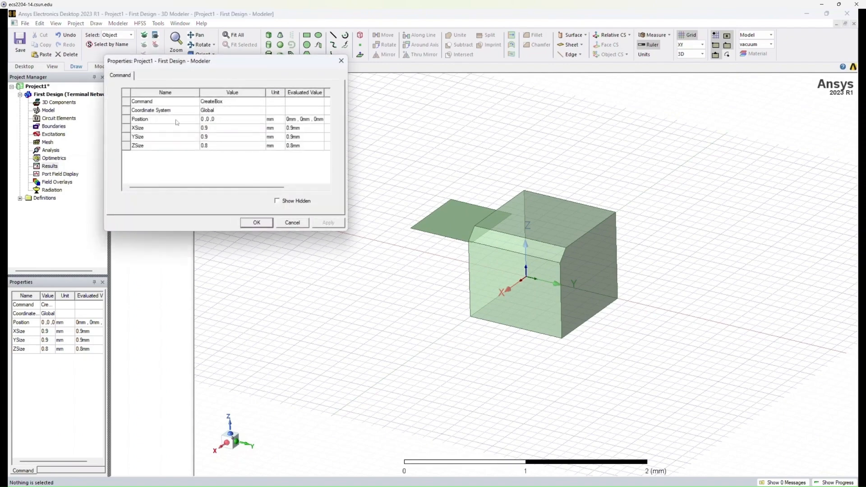
click(216, 146)
text(he)
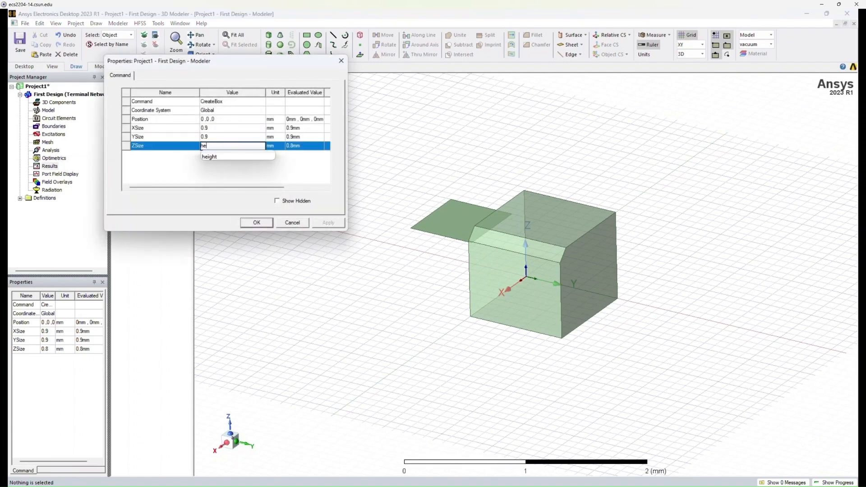
click(219, 157)
click(219, 166)
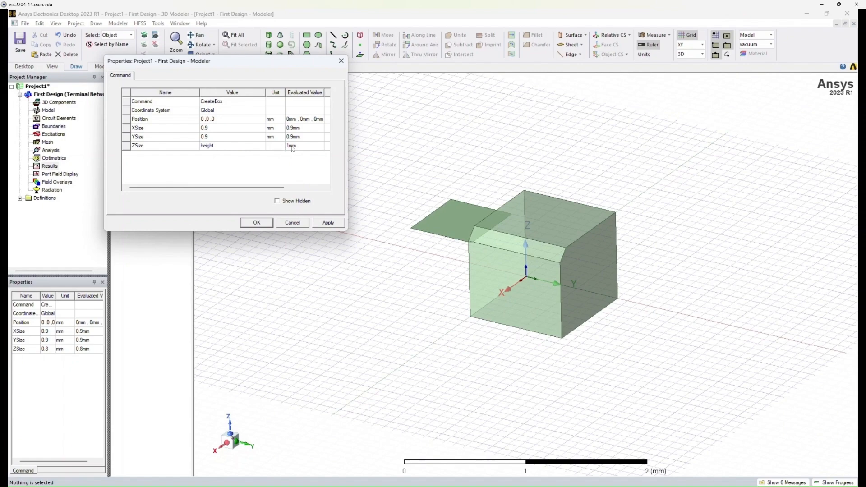
click(330, 224)
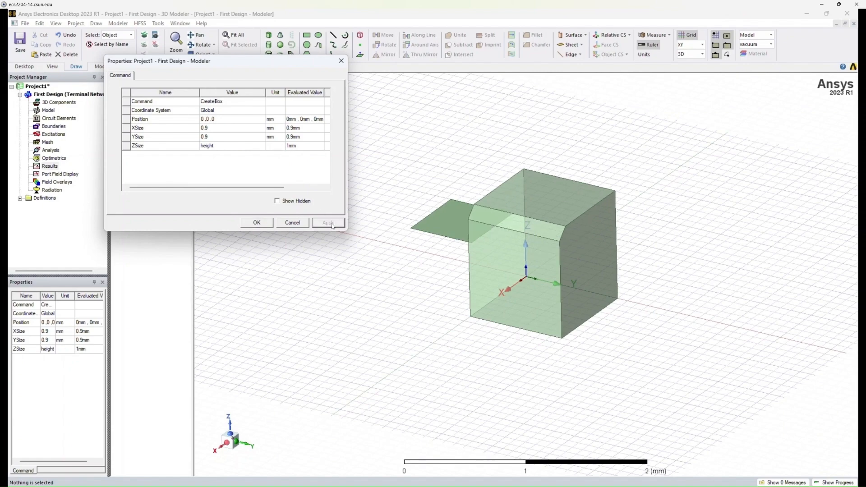
click(264, 222)
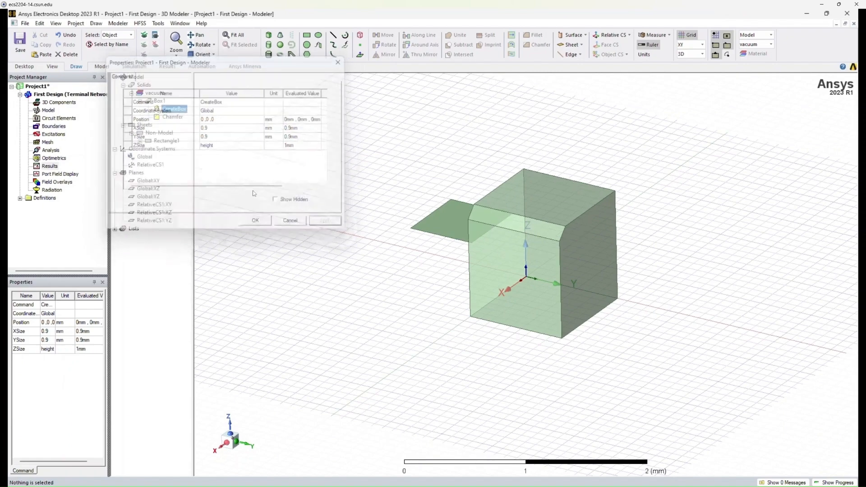
Set the design variable height to 0.8 mm in the design properties, apply it, and clear the selection.
click(139, 23)
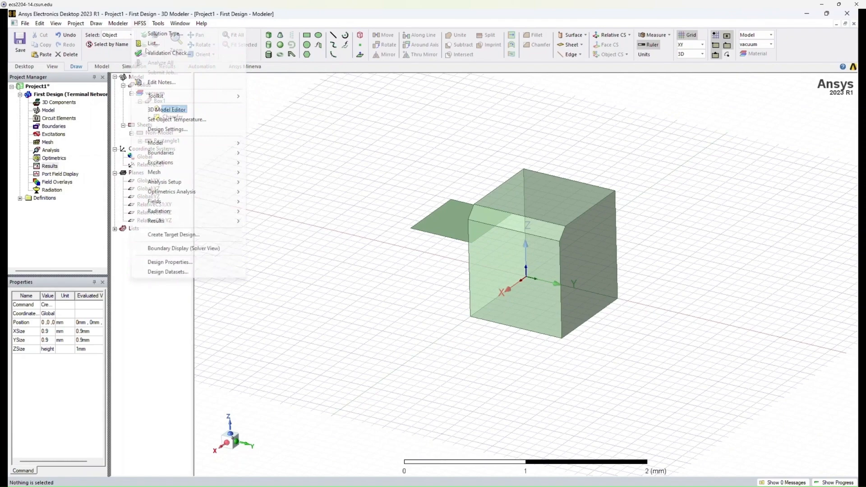
click(215, 261)
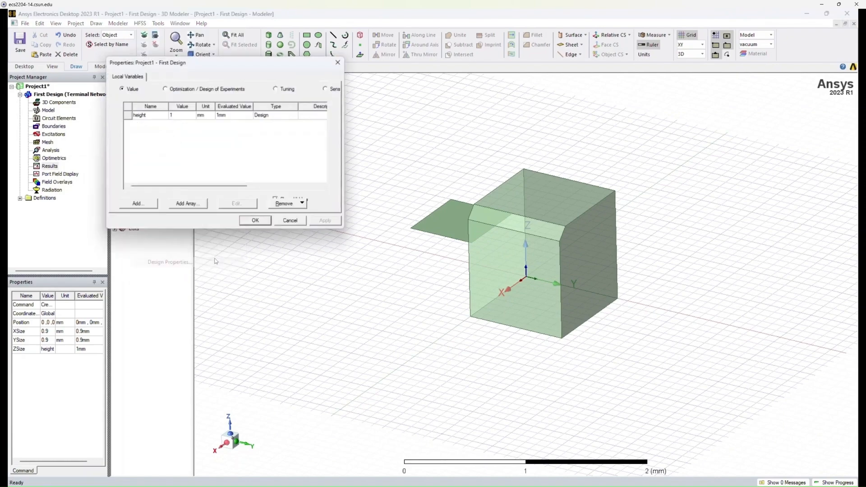
click(179, 115)
text(0.9)
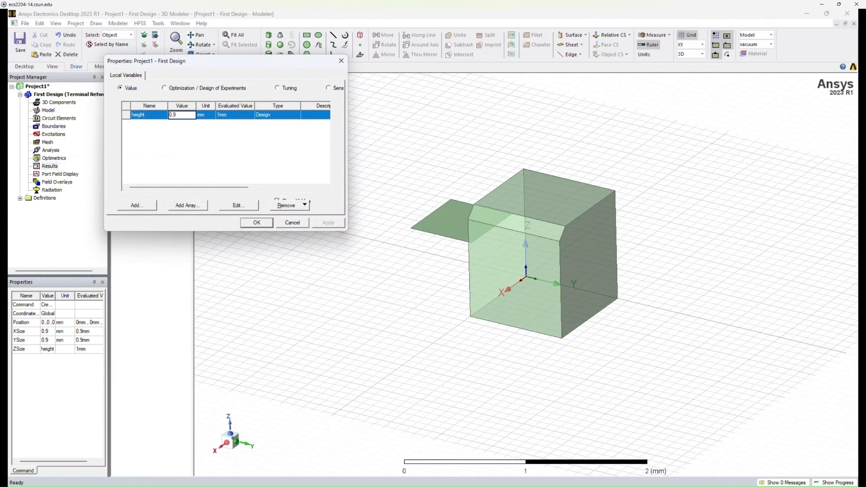
text(8)
key(Return)
click(326, 223)
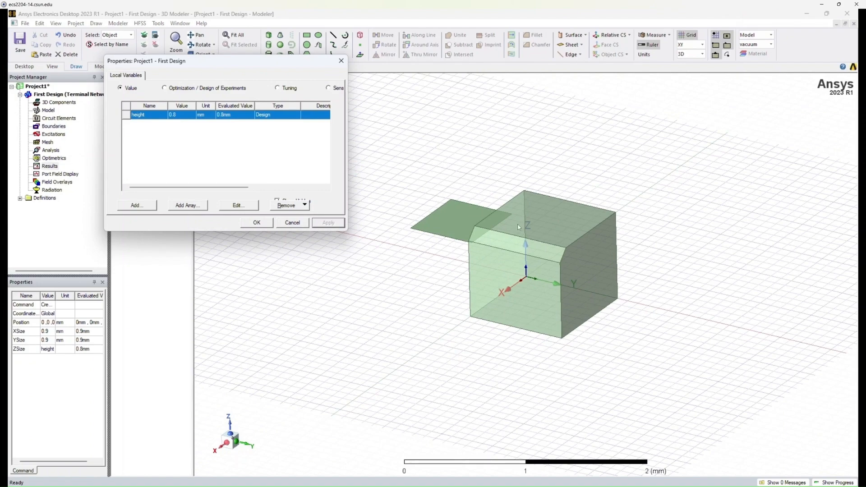
click(251, 223)
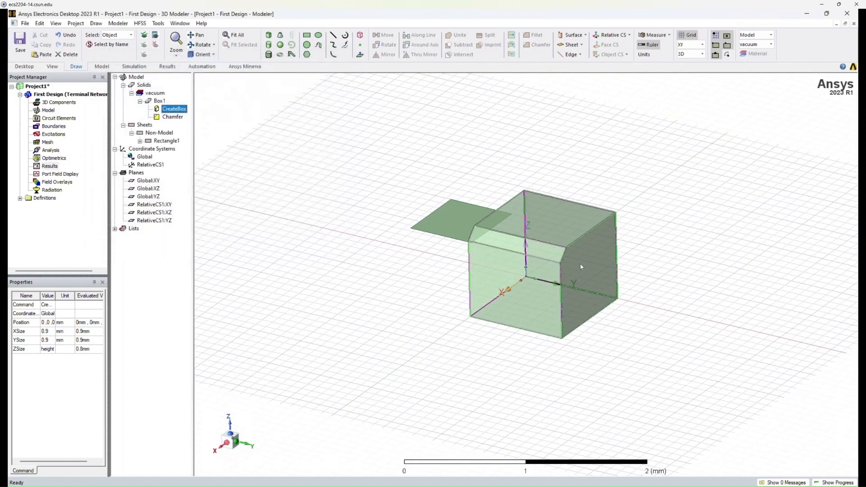
scroll(580, 264, up, 2)
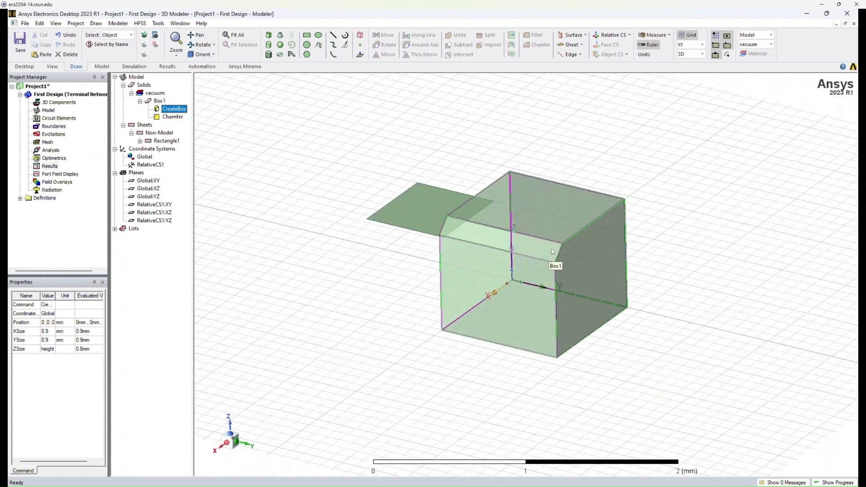
scroll(550, 253, up, 3)
click(773, 336)
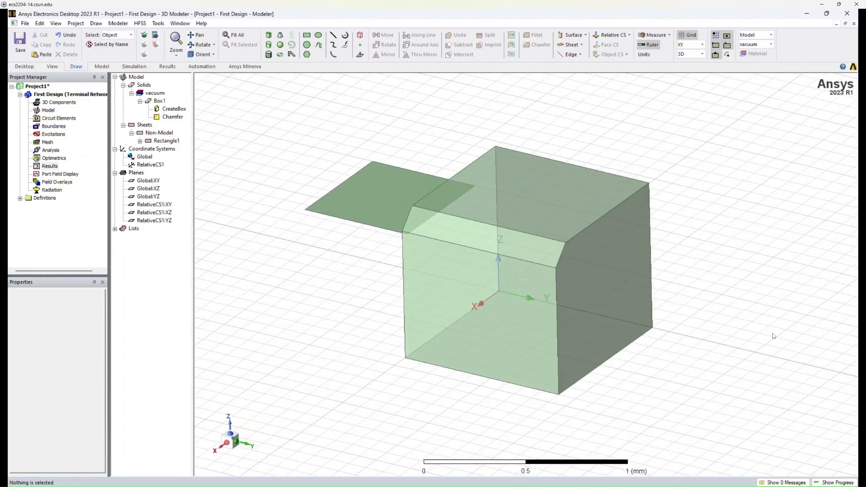